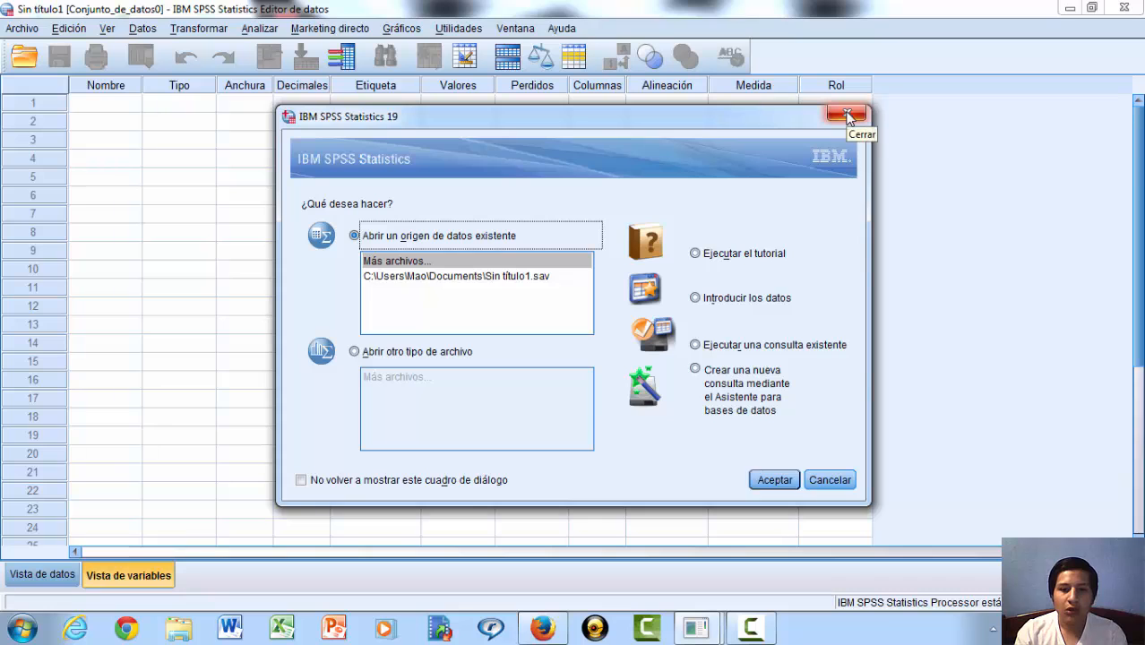
Step: Dismiss the startup dialog and insert a new variable in the first row of the variable view
{"action": "left_click", "coordinate": [847, 115]}
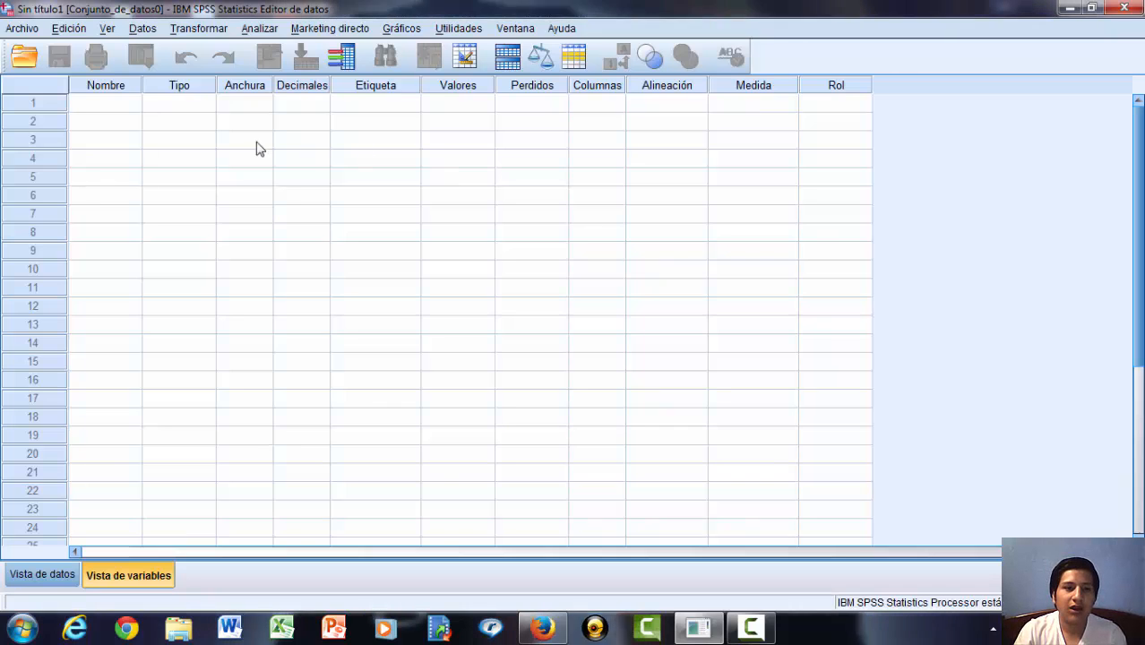
{"action": "left_click_drag", "start_coordinate": [110, 105], "coordinate": [111, 146]}
{"action": "left_click", "coordinate": [111, 105]}
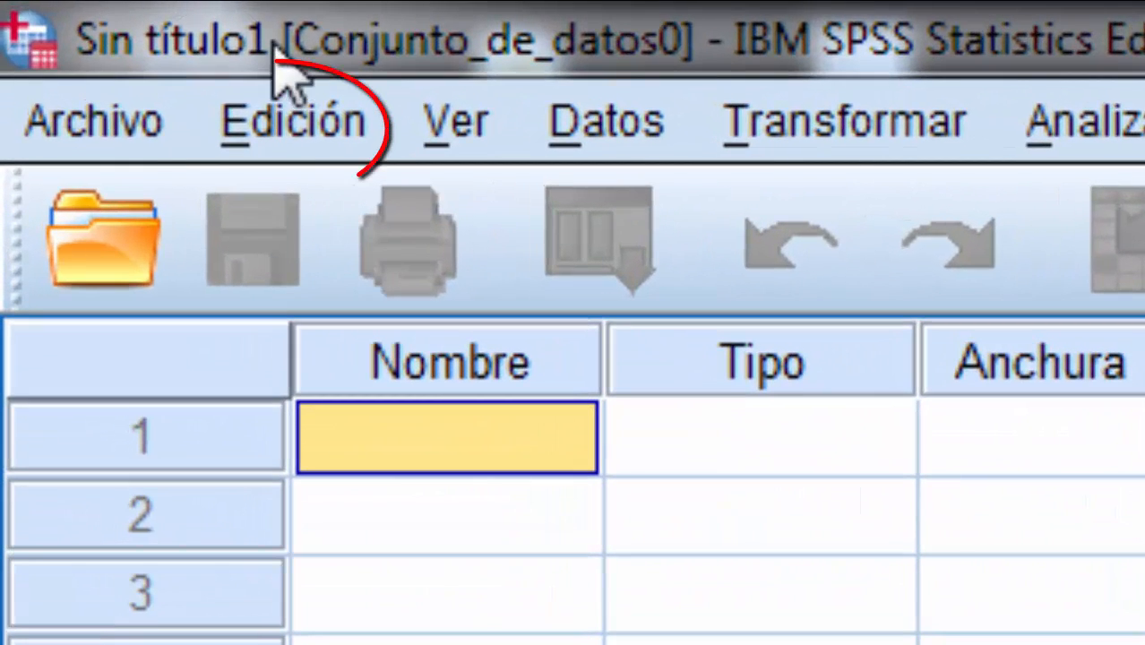
{"action": "left_click", "coordinate": [316, 114]}
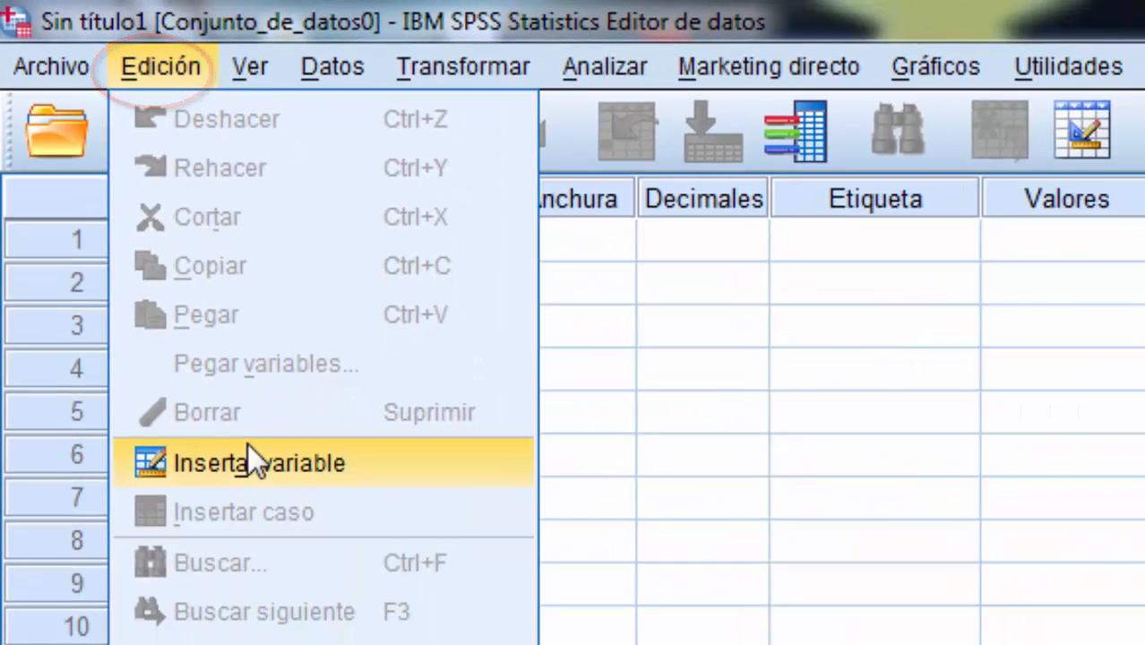
{"action": "left_click", "coordinate": [247, 462]}
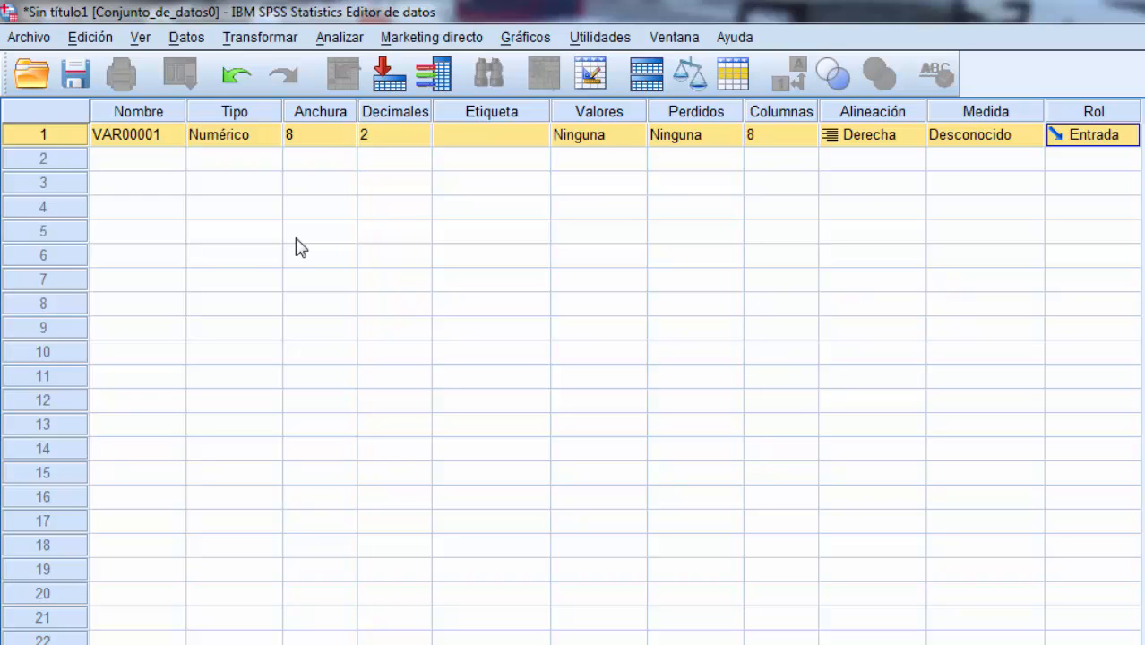
Step: Open the first variable's type settings and examine the width, decimals, Numérico, Coma and Puntos options
{"action": "left_click", "coordinate": [162, 136]}
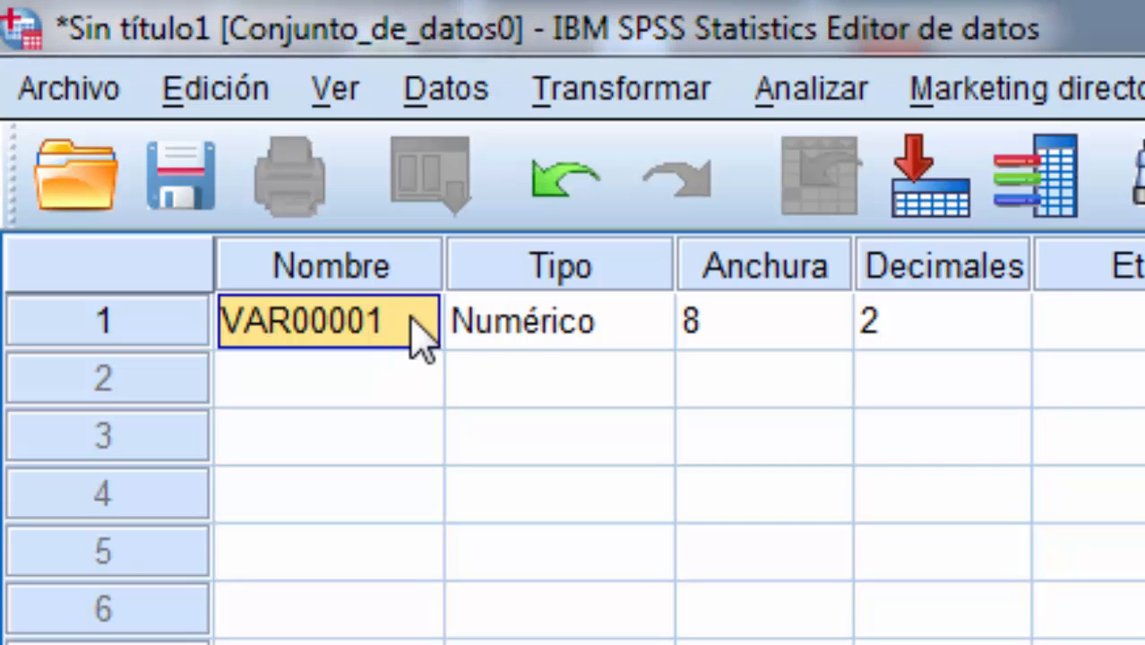
{"action": "left_click", "coordinate": [504, 336]}
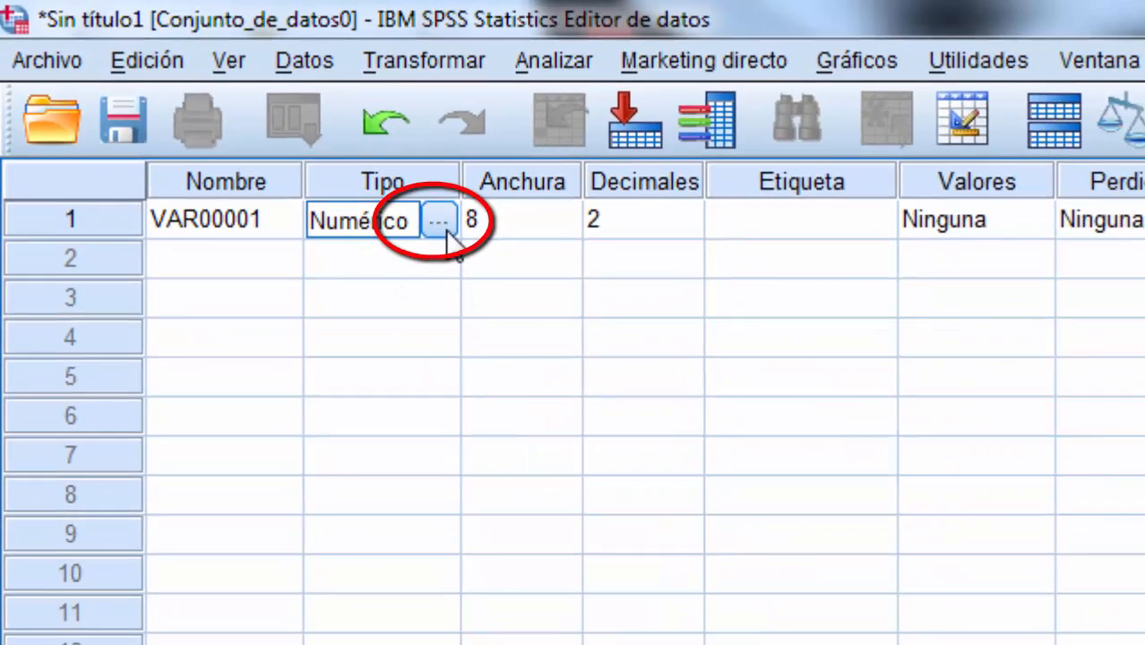
{"action": "left_click", "coordinate": [655, 339]}
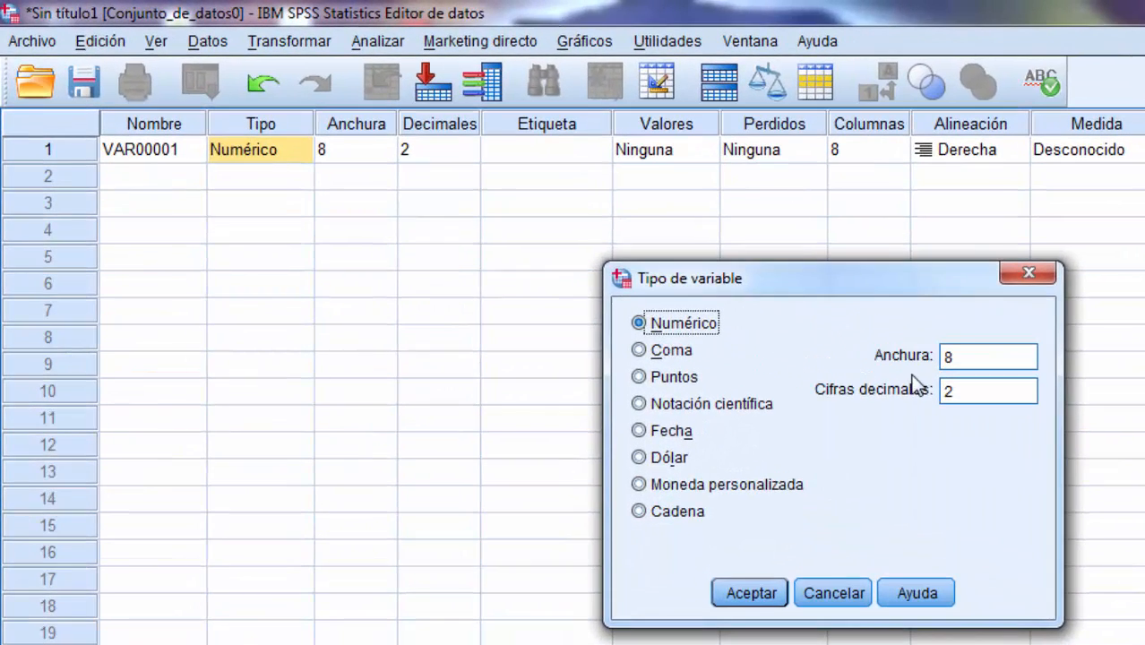
{"action": "left_click", "coordinate": [981, 349]}
{"action": "left_click", "coordinate": [982, 394]}
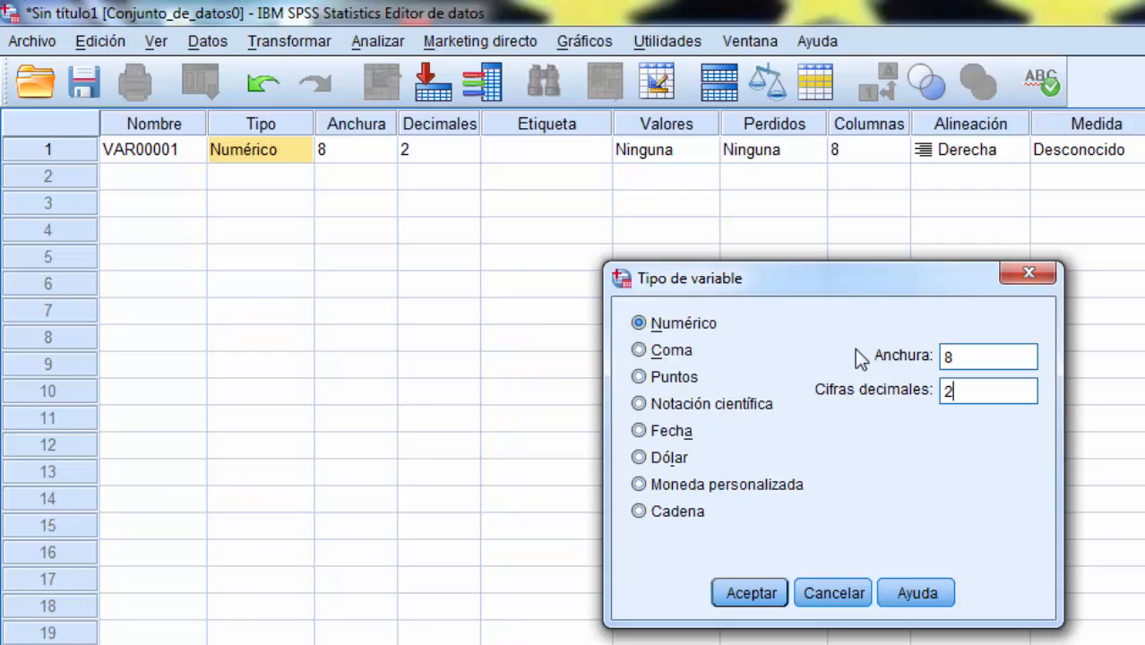
{"action": "left_click", "coordinate": [647, 324]}
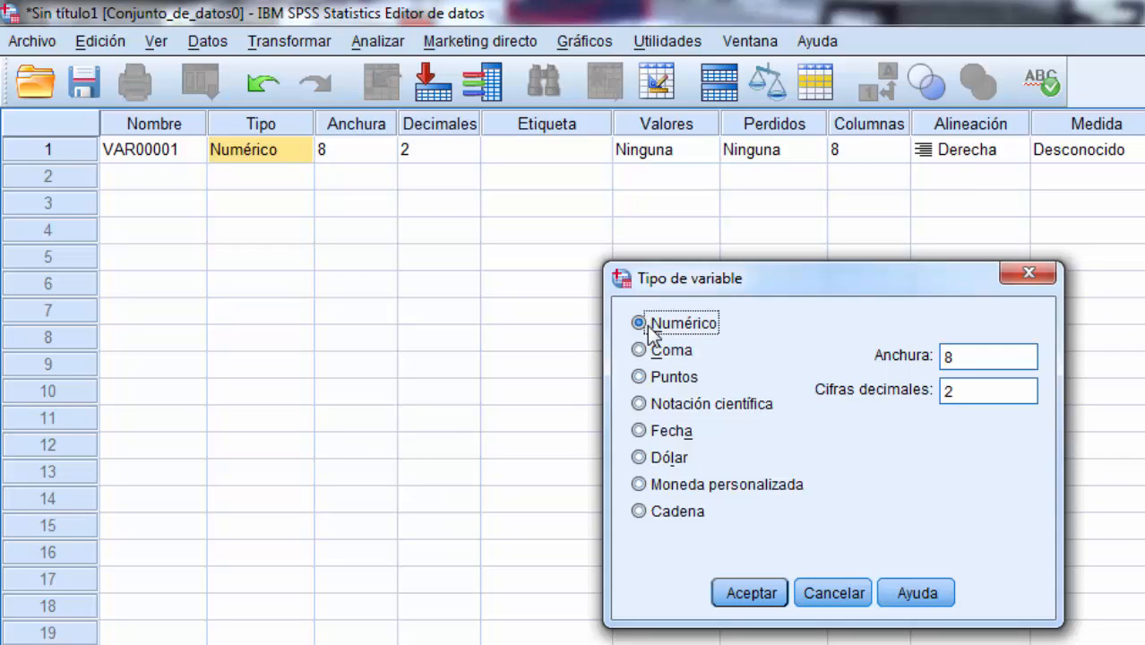
{"action": "left_click", "coordinate": [646, 353]}
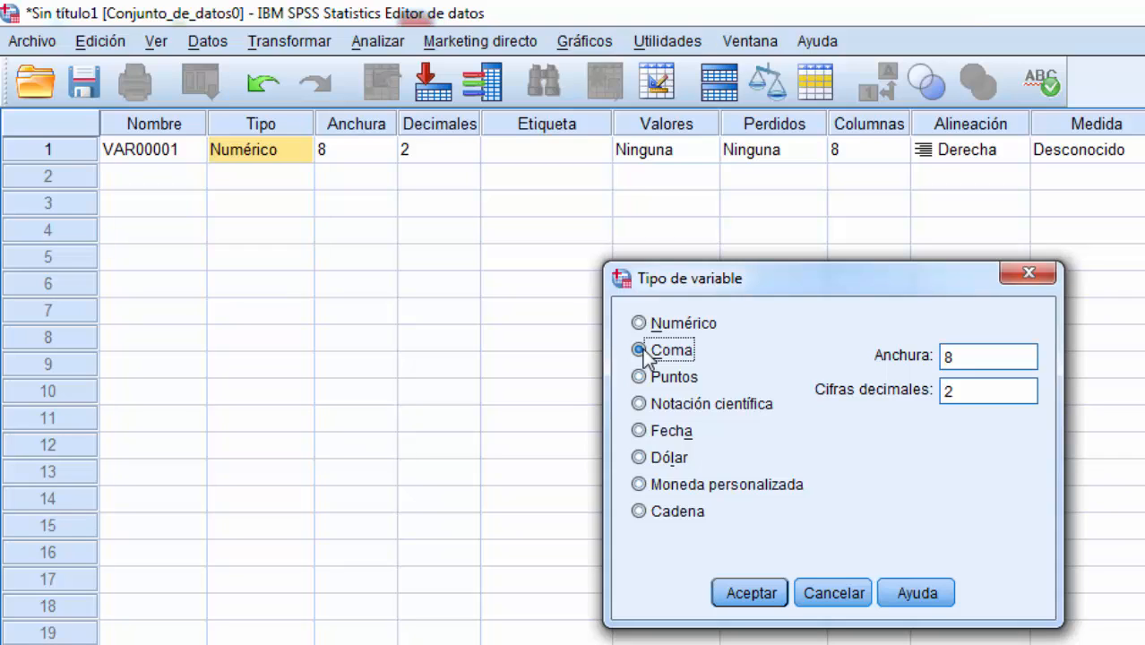
{"action": "left_click", "coordinate": [641, 371]}
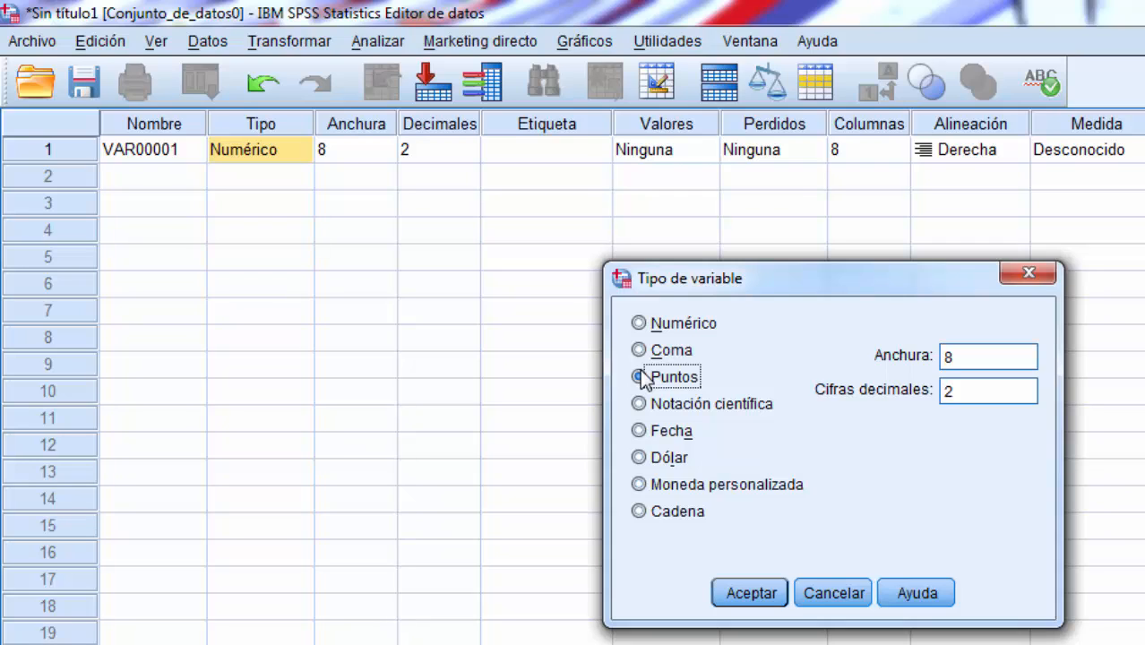
Step: Examine the Fecha formats and the Cadena option for the variable type, then cancel the type settings
{"action": "left_click", "coordinate": [639, 431]}
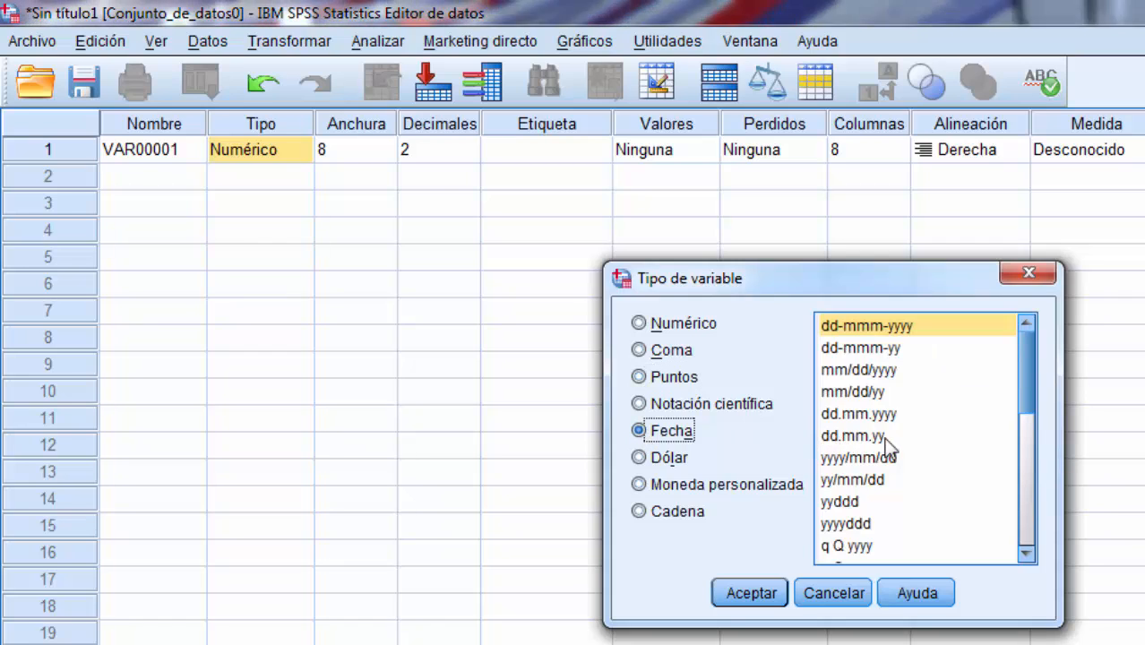
{"action": "left_click", "coordinate": [1020, 433]}
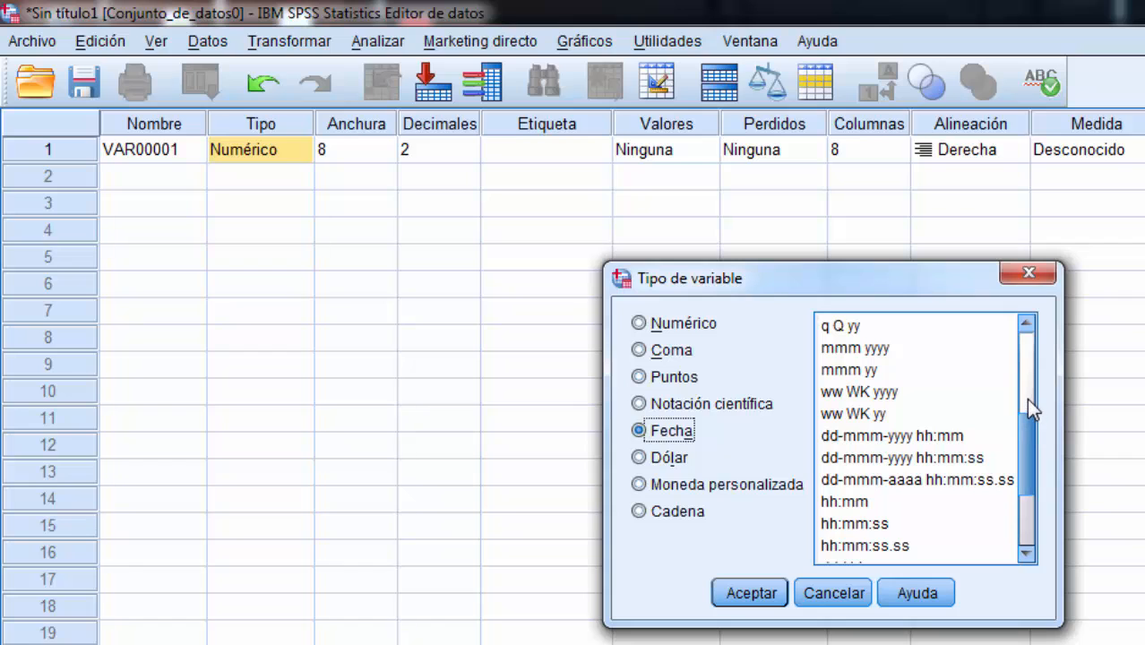
{"action": "left_click_drag", "start_coordinate": [1026, 408], "coordinate": [1012, 340]}
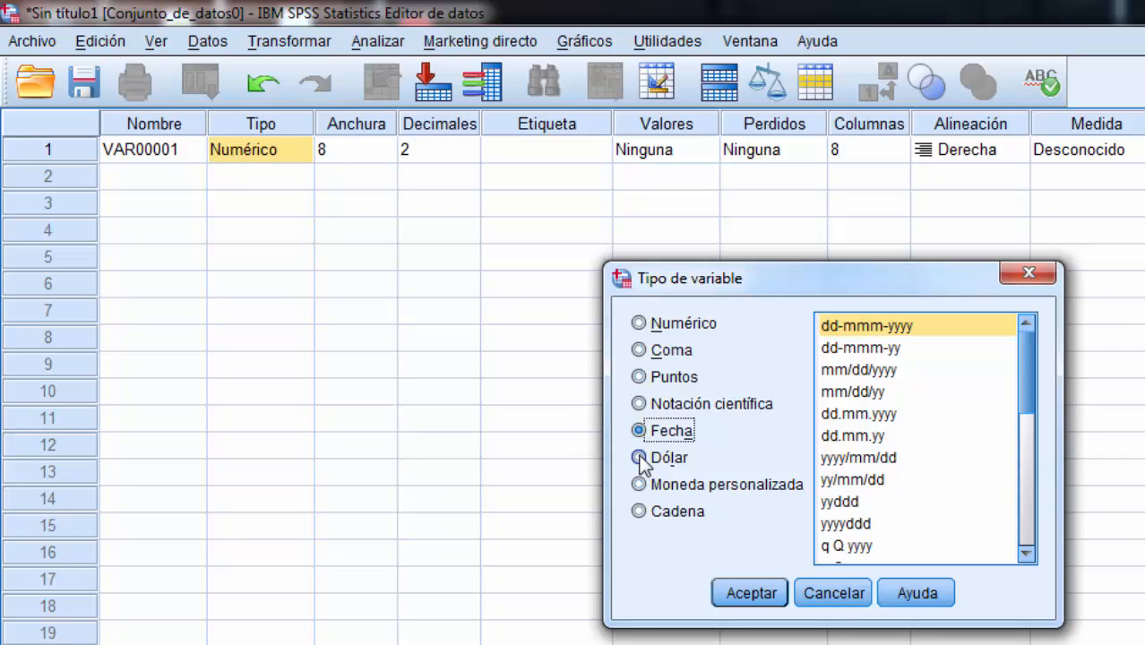
{"action": "left_click", "coordinate": [640, 512]}
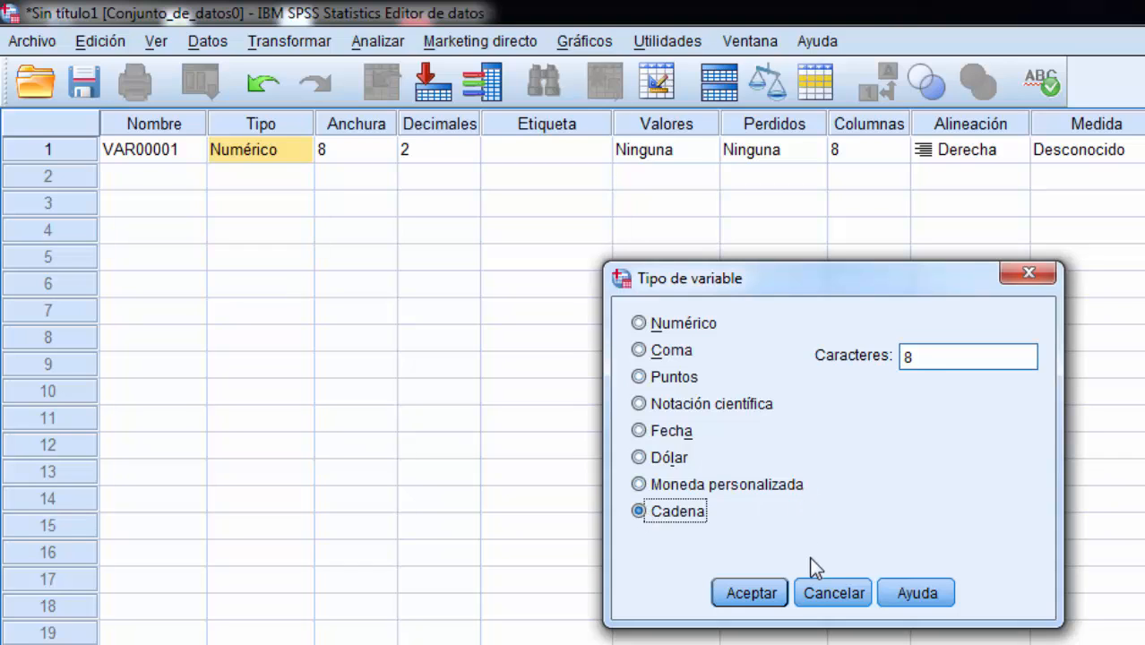
{"action": "left_click", "coordinate": [815, 584]}
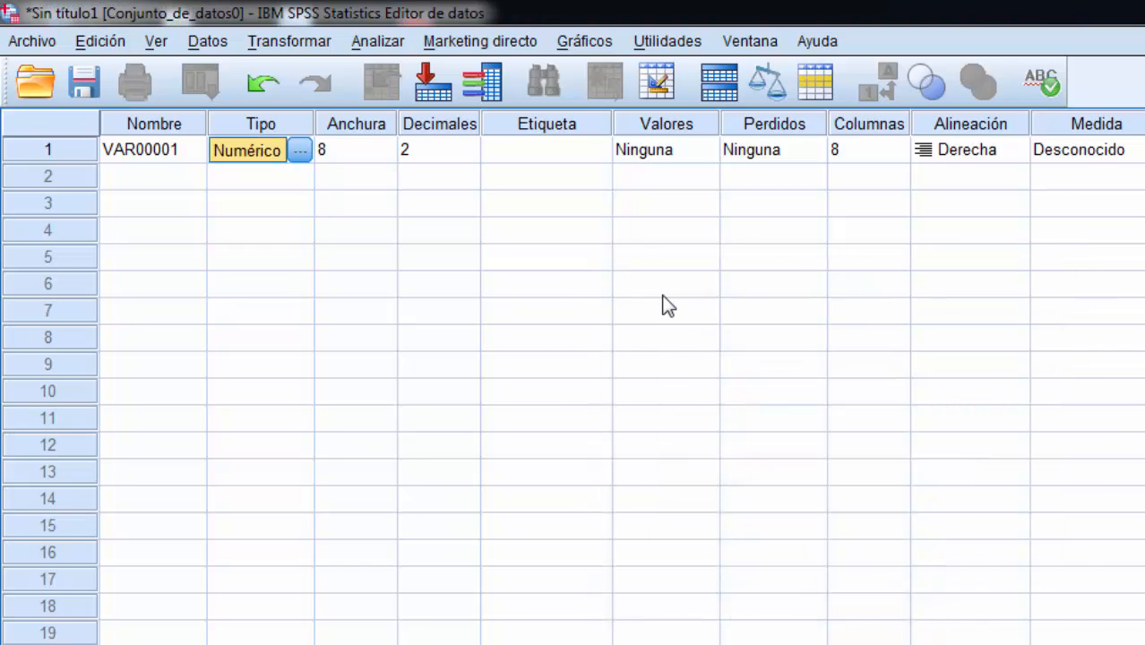
Step: Examine the first variable's label, value labels, missing values, column width and alignment settings
{"action": "left_click", "coordinate": [564, 150]}
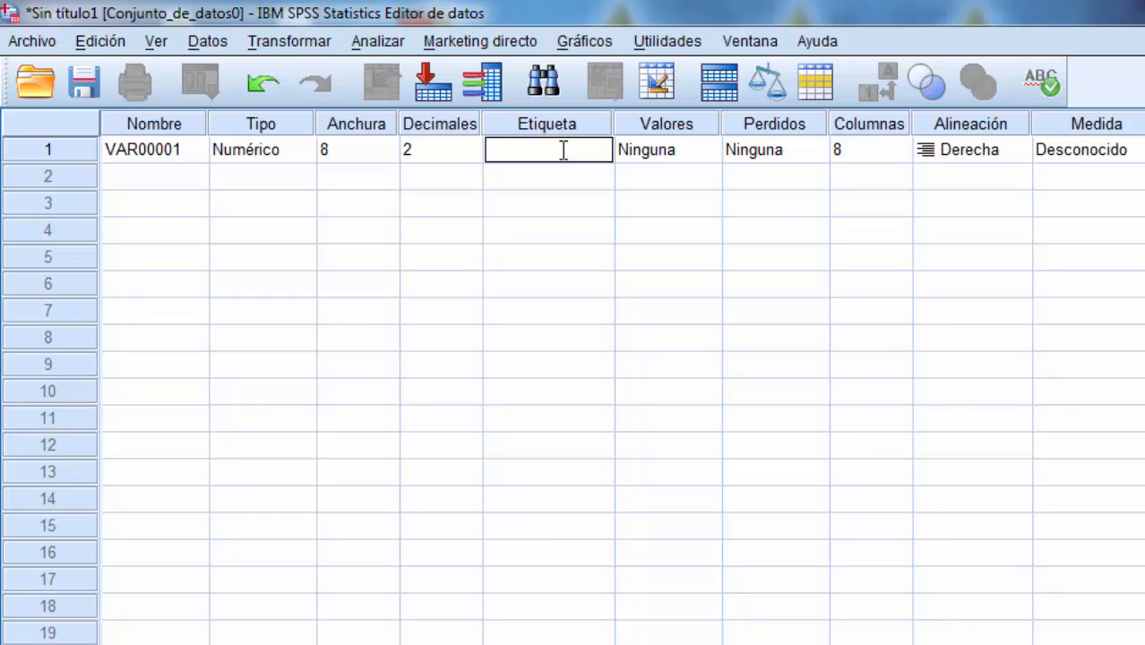
{"action": "left_click", "coordinate": [641, 155]}
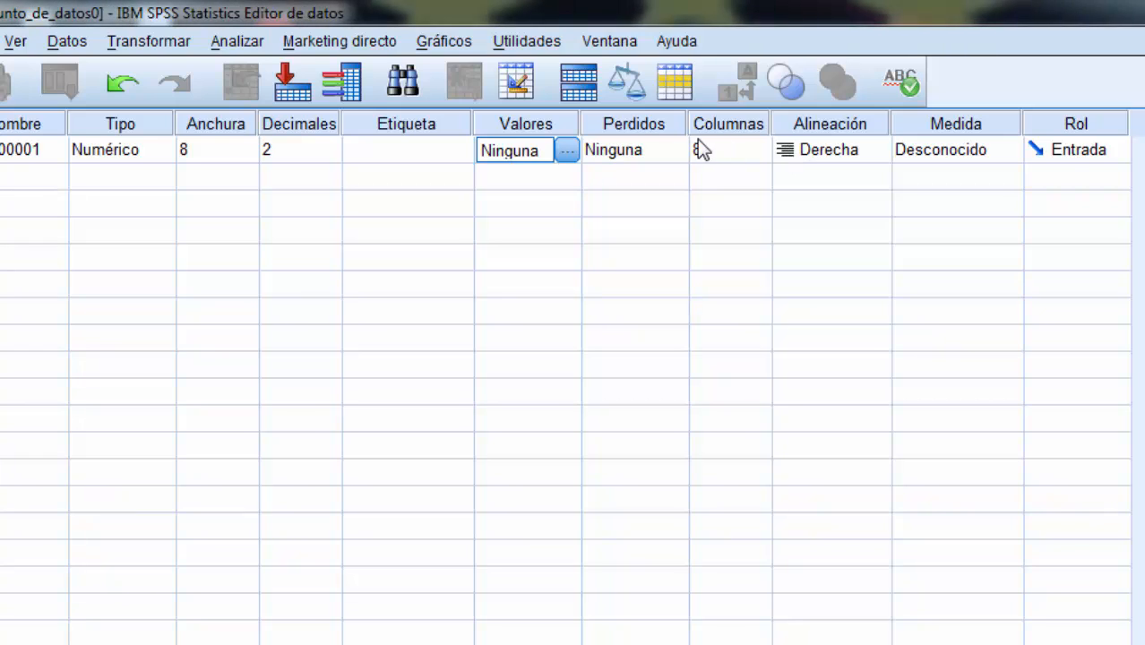
{"action": "left_click", "coordinate": [572, 153]}
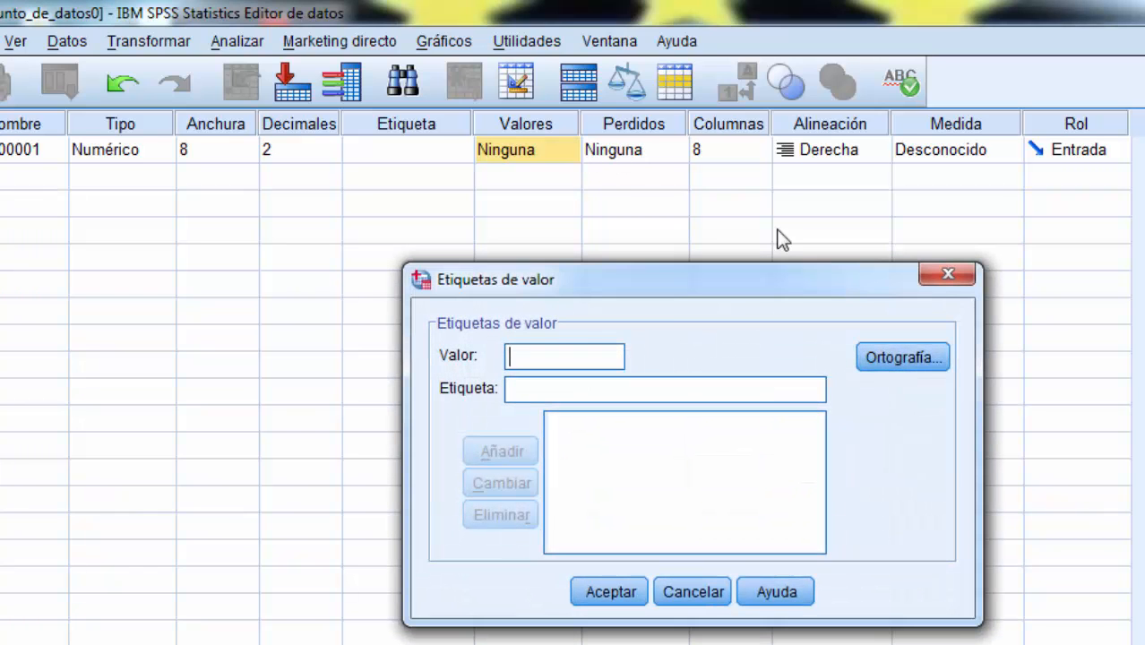
{"action": "left_click", "coordinate": [935, 282]}
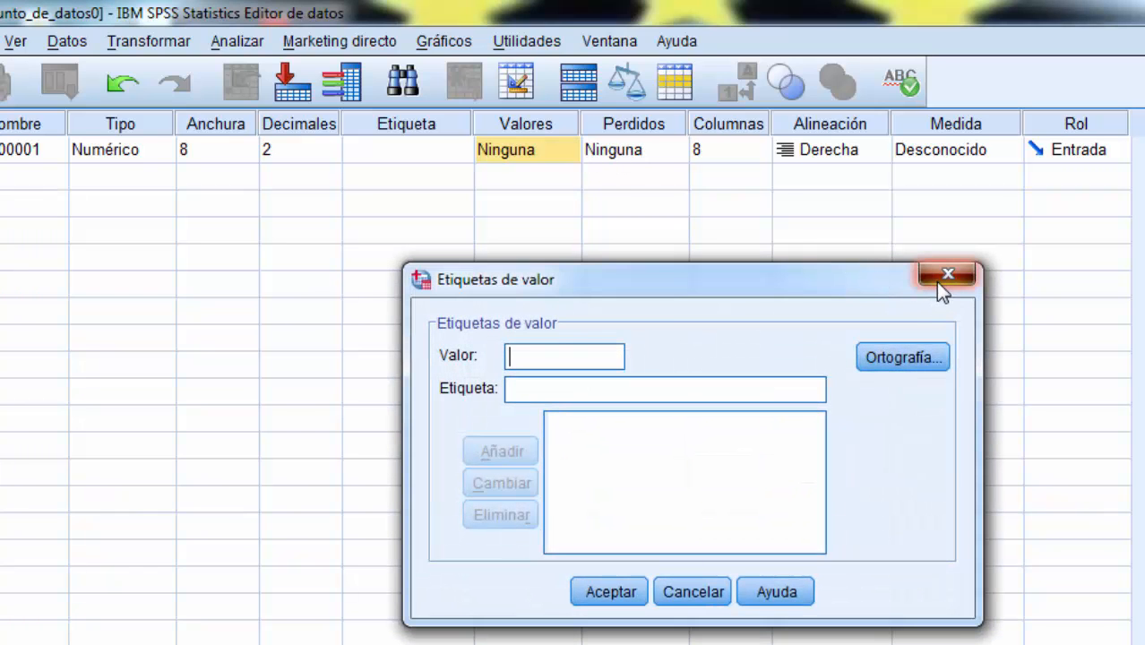
{"action": "left_click", "coordinate": [666, 160]}
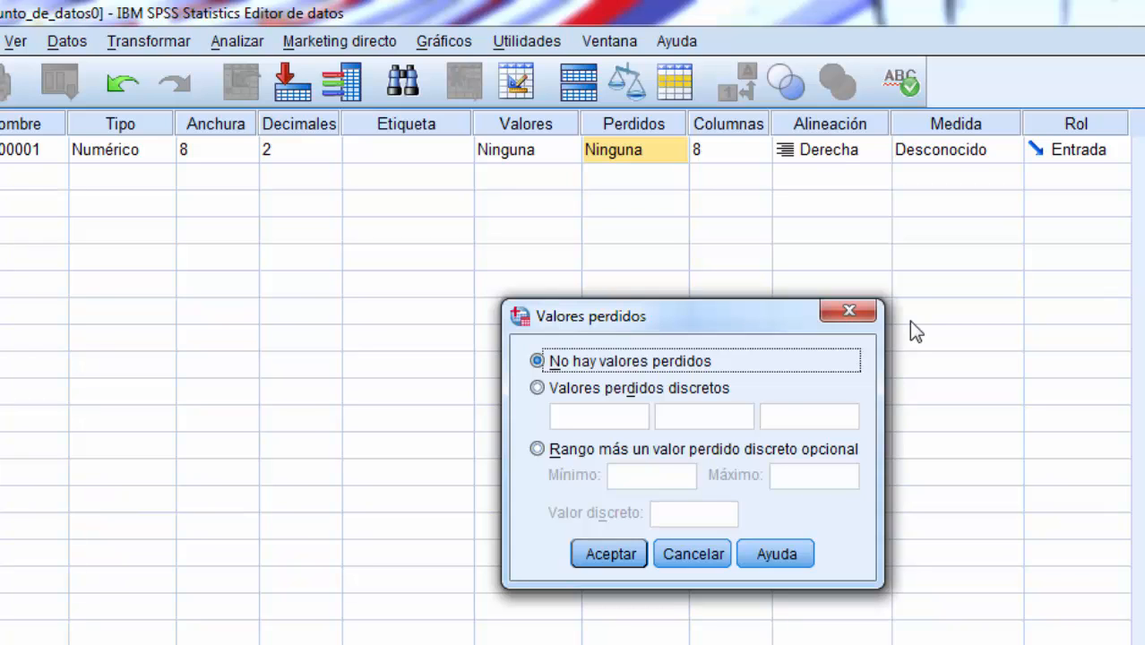
{"action": "left_click", "coordinate": [691, 554]}
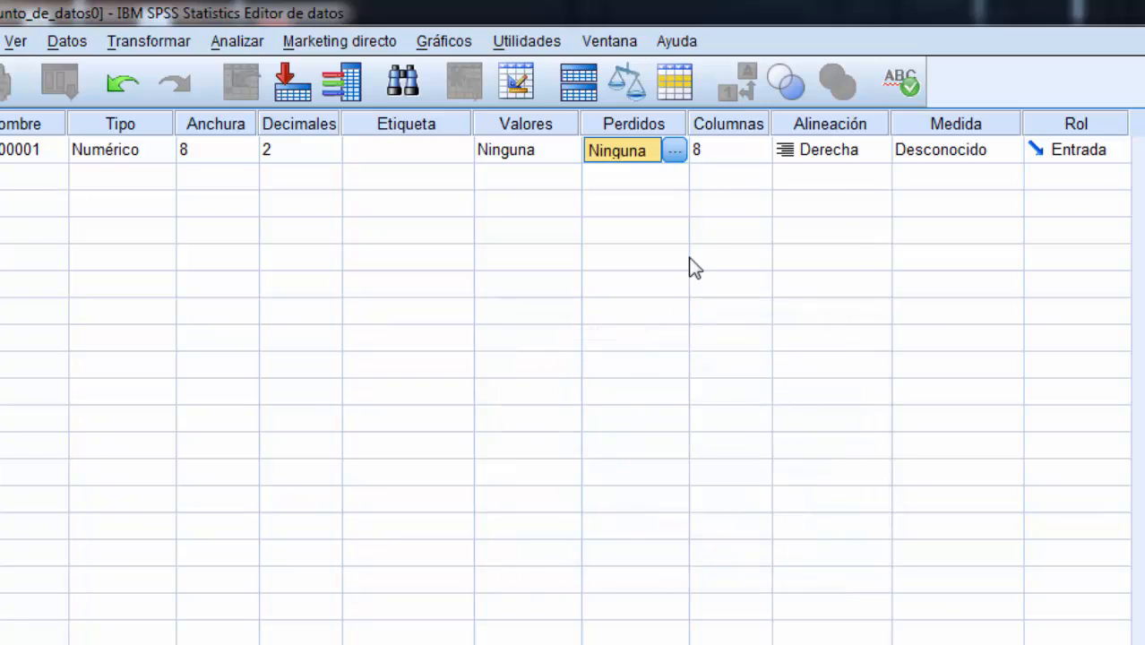
{"action": "left_click", "coordinate": [725, 149]}
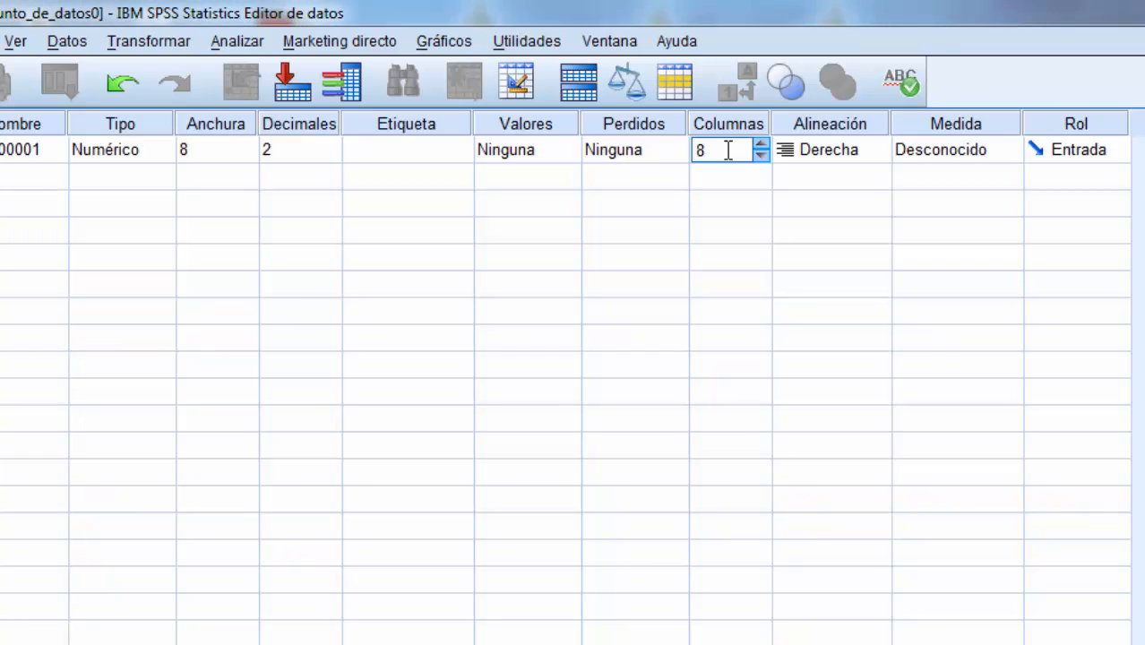
{"action": "left_click", "coordinate": [821, 150]}
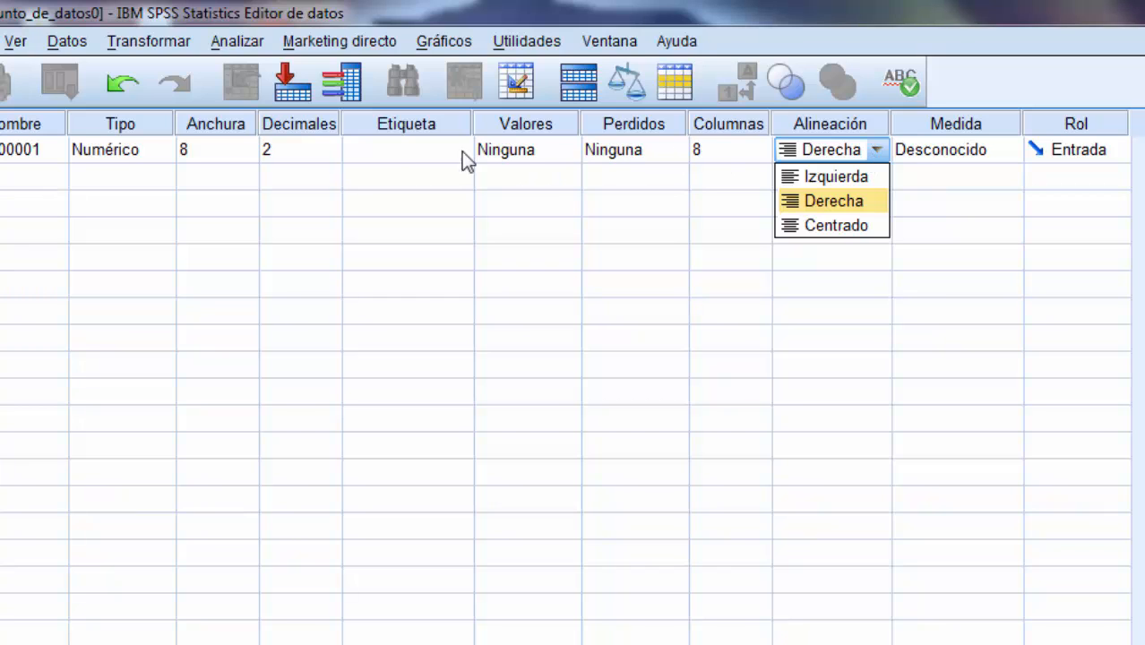
Step: Change the first variable's type to Cadena with 8 characters
{"action": "left_click", "coordinate": [167, 160]}
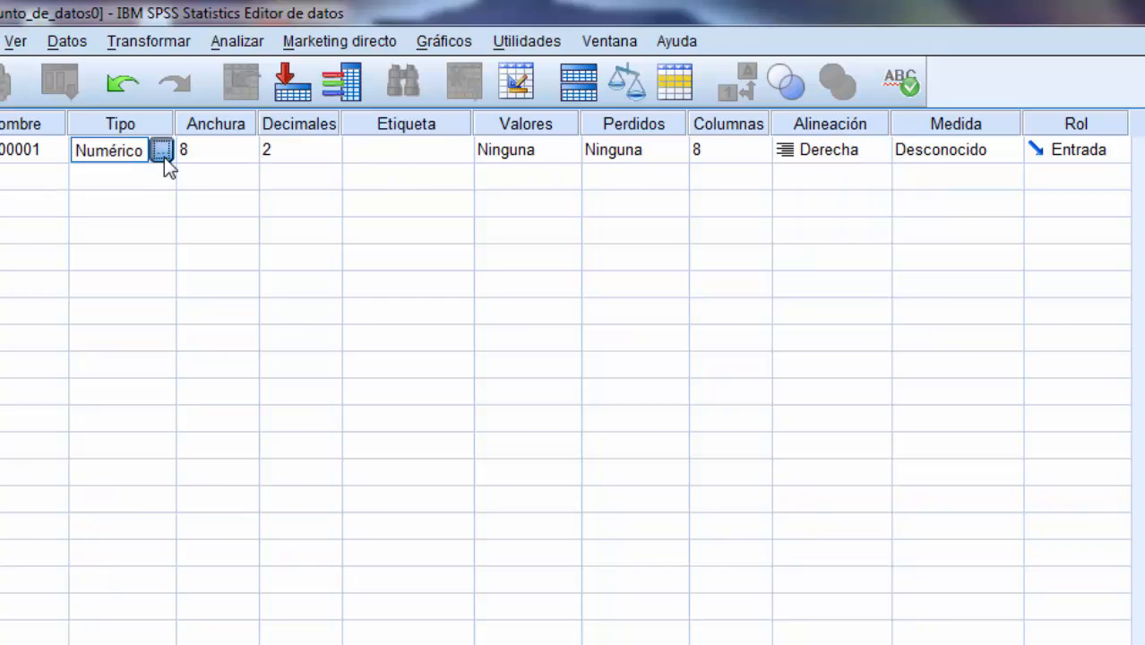
{"action": "left_click", "coordinate": [164, 157]}
{"action": "left_click", "coordinate": [499, 512]}
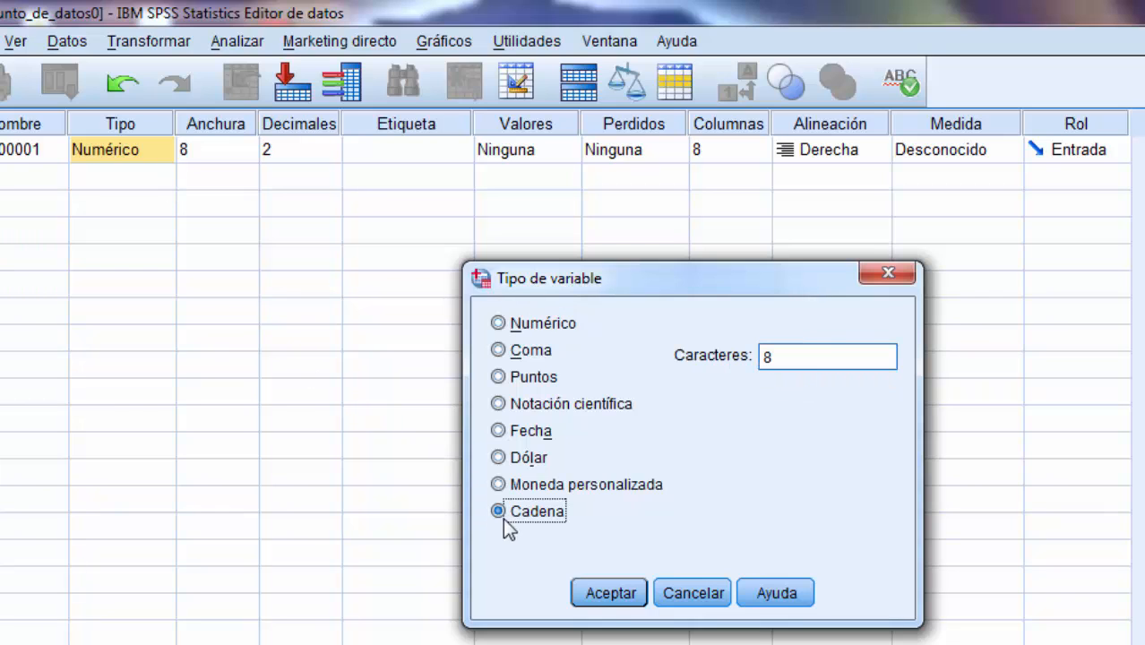
{"action": "left_click", "coordinate": [612, 594]}
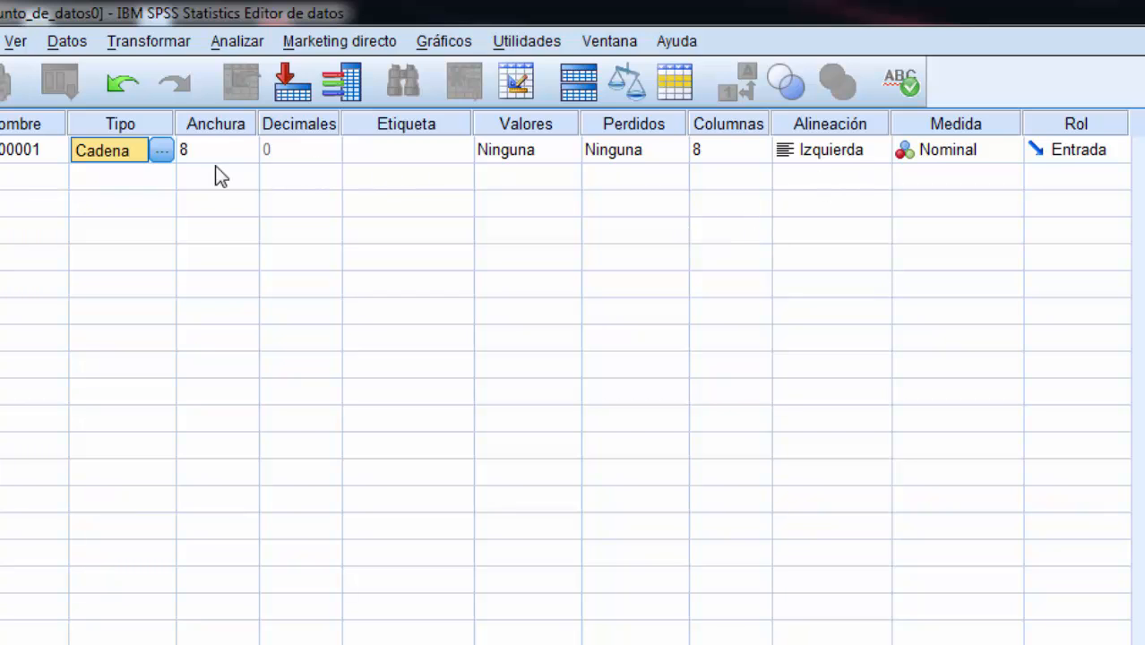
Step: Set the first variable's type to Numérico with width 8 and 0 decimals, and view its measurement level options
{"action": "left_click", "coordinate": [161, 152]}
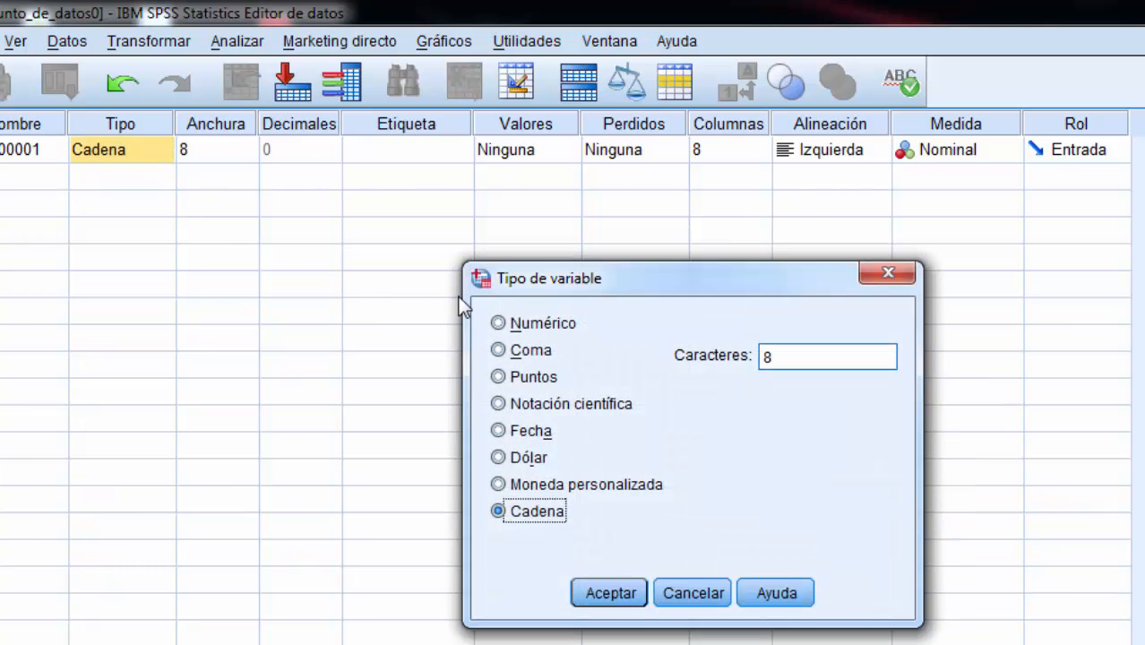
{"action": "left_click", "coordinate": [497, 323]}
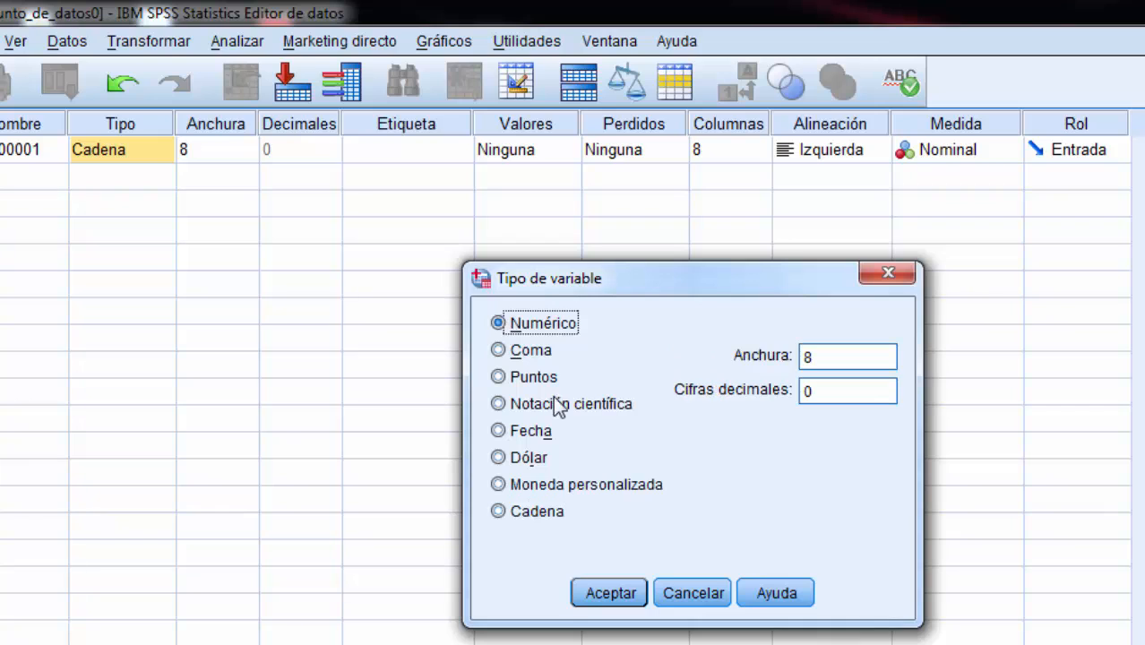
{"action": "left_click", "coordinate": [609, 593]}
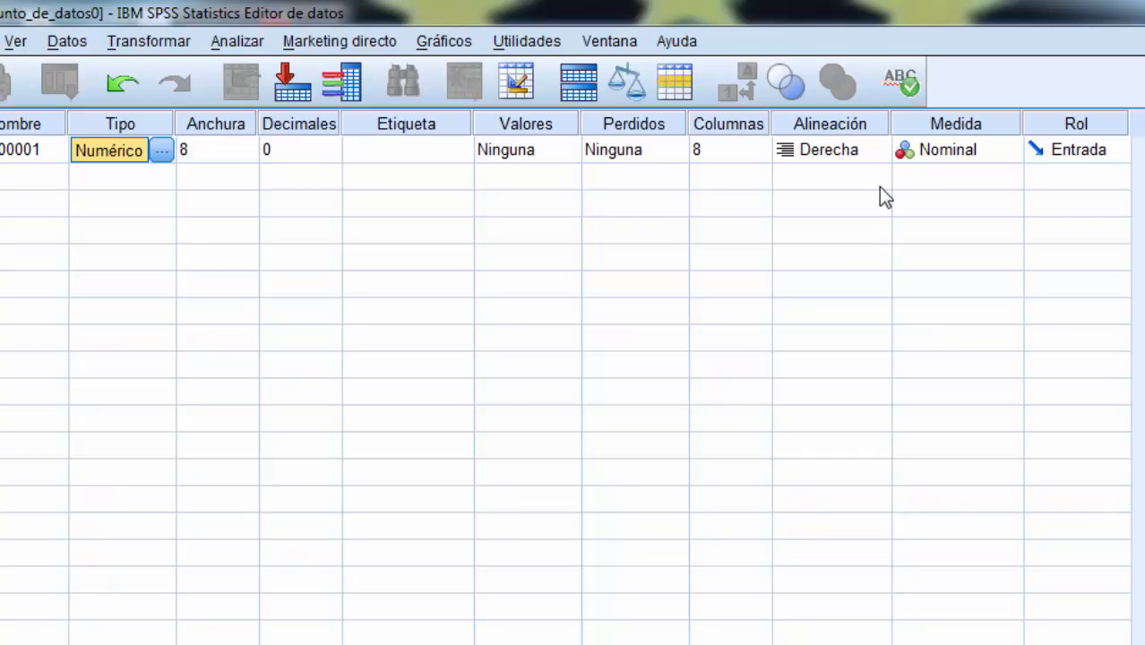
{"action": "left_click", "coordinate": [925, 153]}
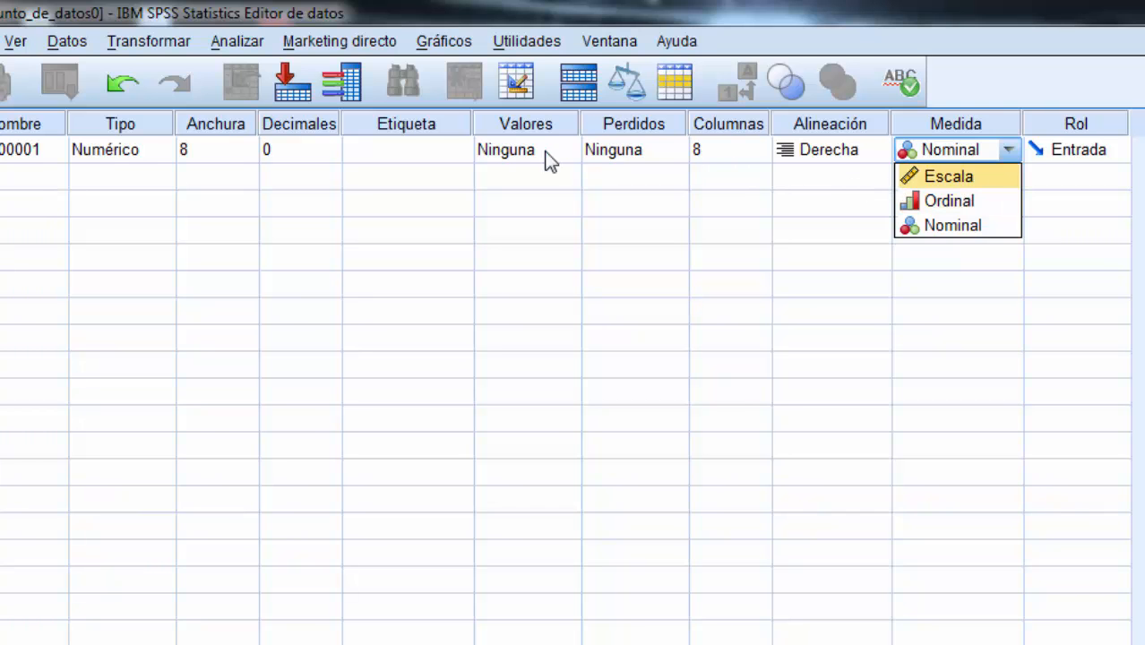
Step: Rename the first variable as GENERO
{"action": "left_click", "coordinate": [16, 149]}
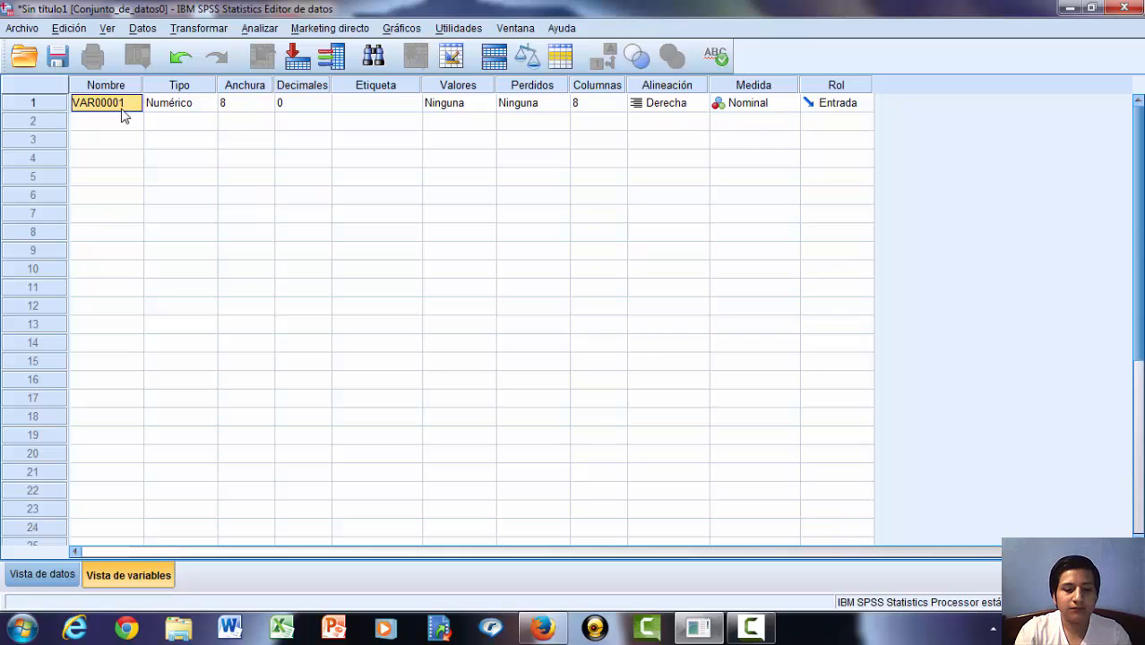
{"action": "type", "text": "GE"}
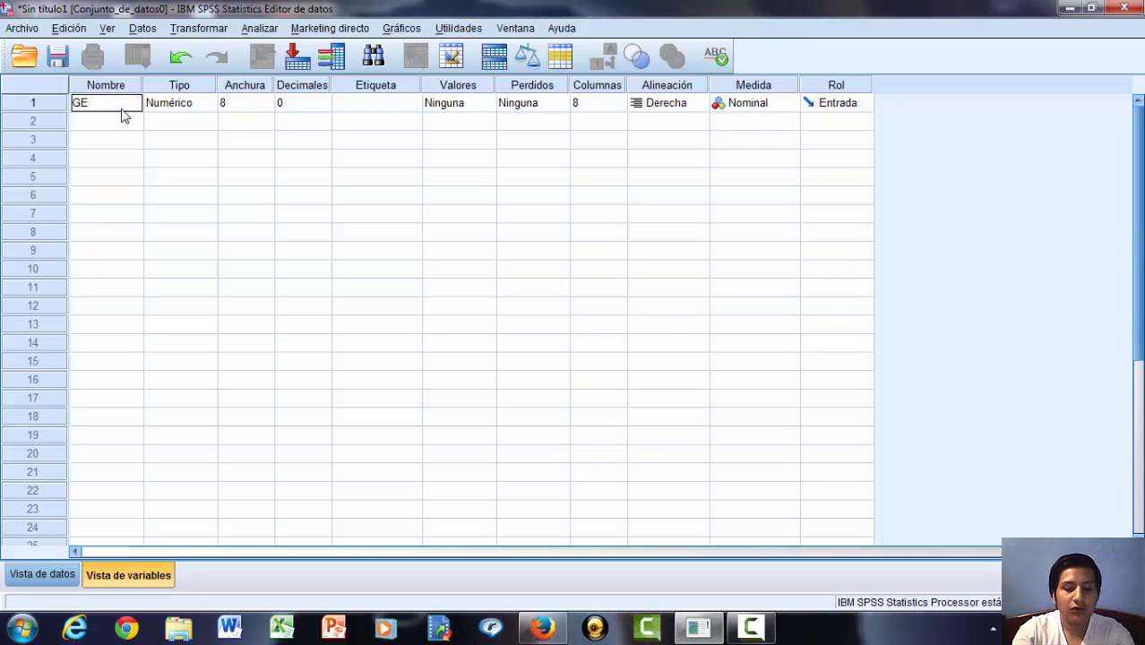
{"action": "type", "text": "N"}
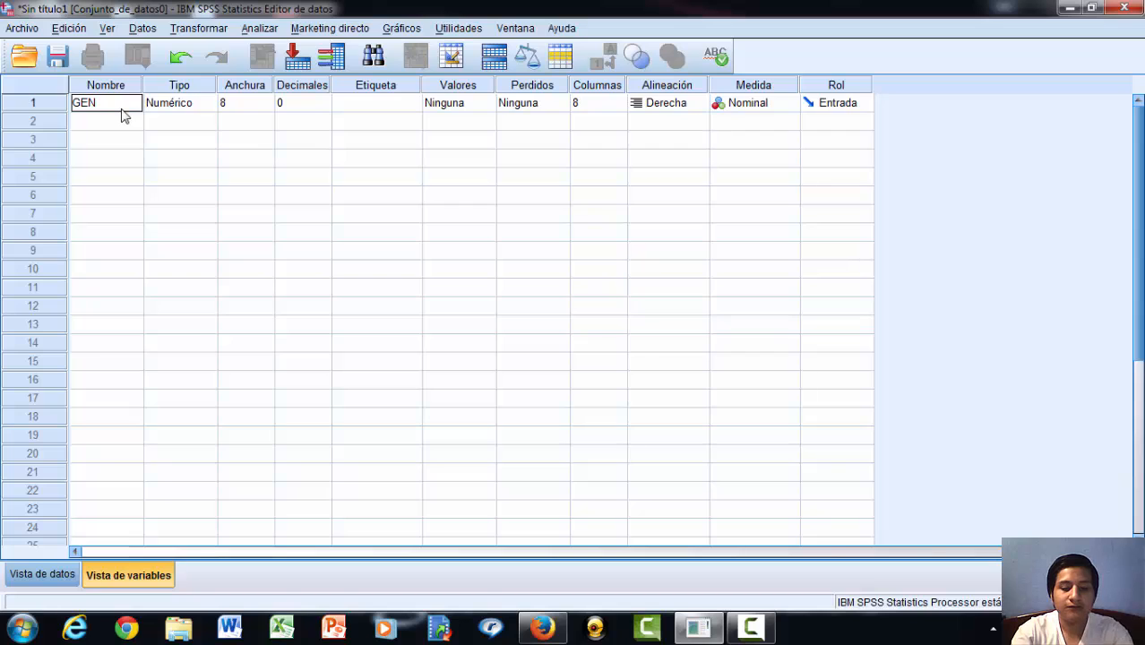
{"action": "type", "text": "ERO"}
{"action": "left_click", "coordinate": [160, 112]}
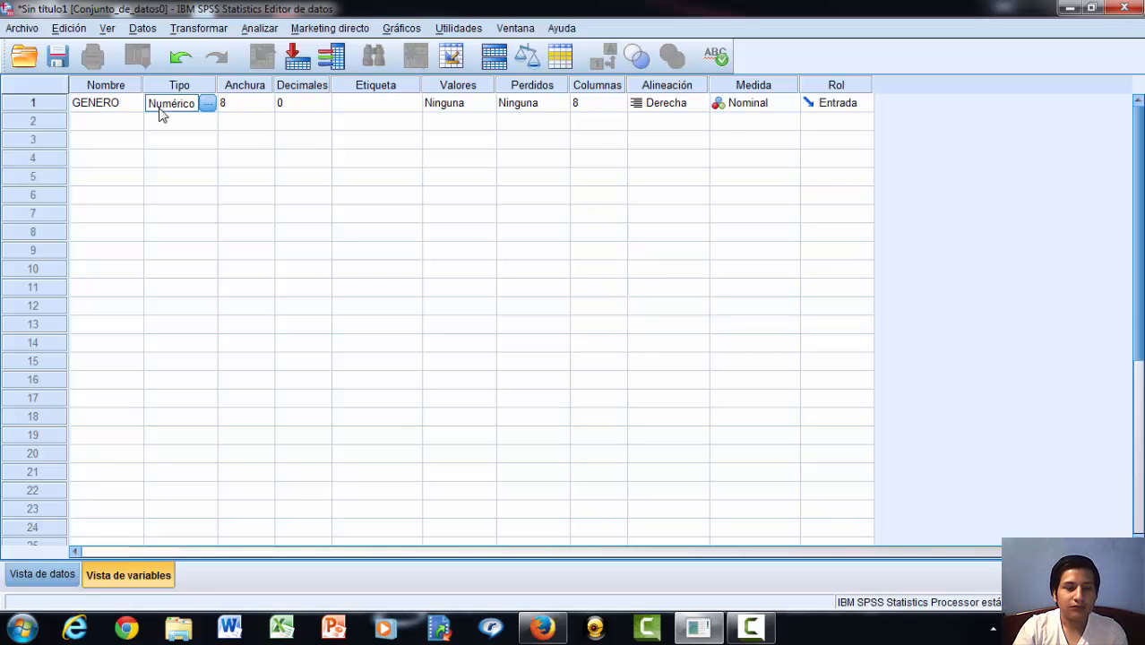
Step: Keep the GENERO variable's type as Numérico and set its width to 1
{"action": "left_click", "coordinate": [208, 104]}
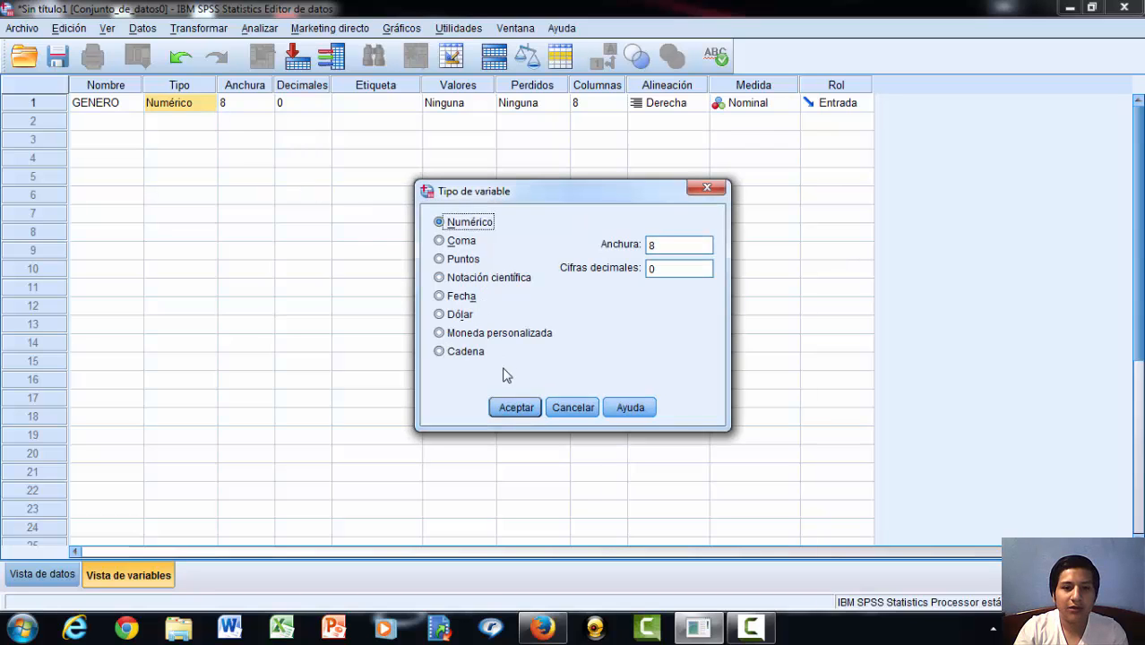
{"action": "left_click", "coordinate": [512, 407]}
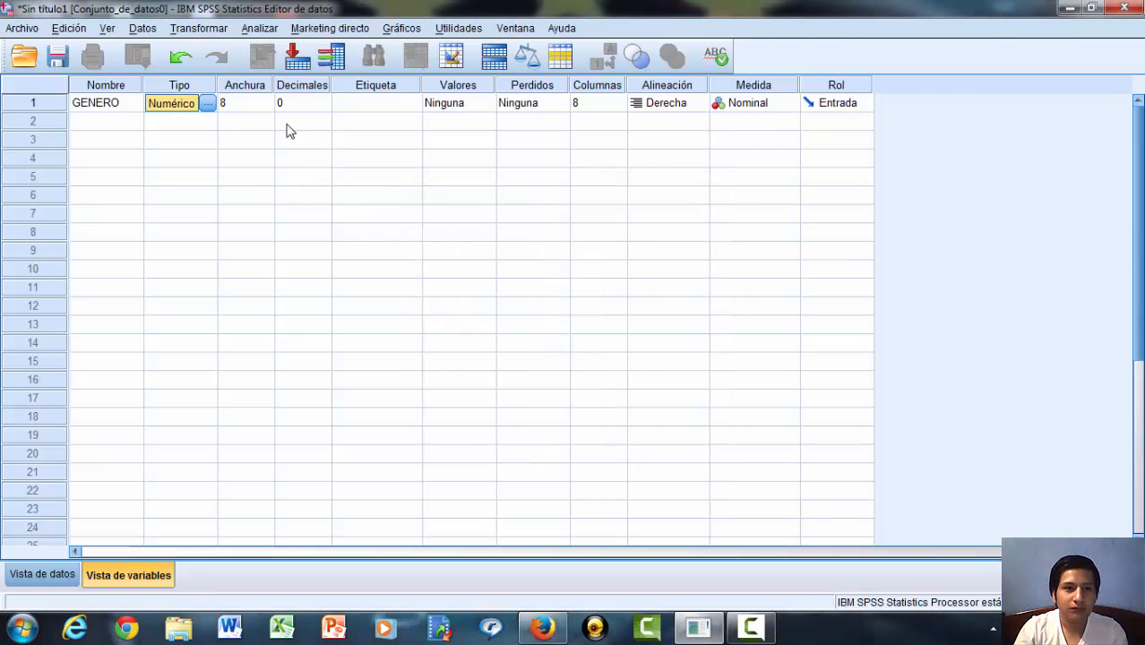
{"action": "left_click", "coordinate": [263, 105]}
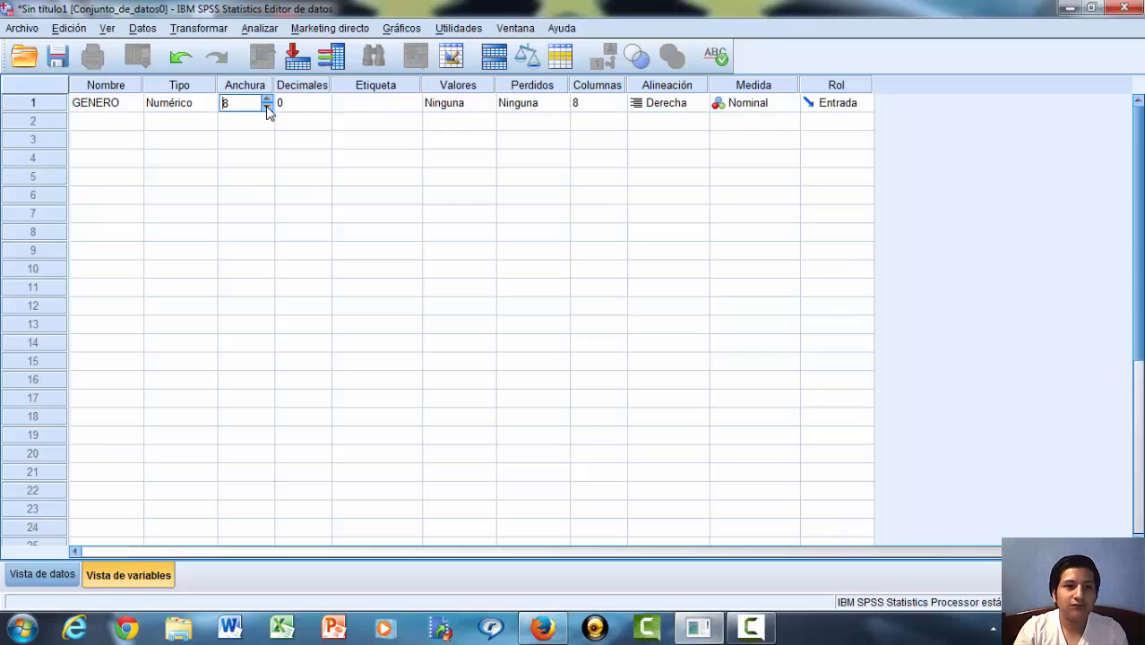
{"action": "left_click", "coordinate": [267, 107]}
{"action": "left_click", "coordinate": [268, 107]}
{"action": "left_click", "coordinate": [267, 107]}
{"action": "left_click", "coordinate": [267, 107]}
{"action": "left_click", "coordinate": [267, 106]}
{"action": "left_click", "coordinate": [267, 106]}
{"action": "left_click", "coordinate": [268, 107]}
{"action": "left_click", "coordinate": [325, 108]}
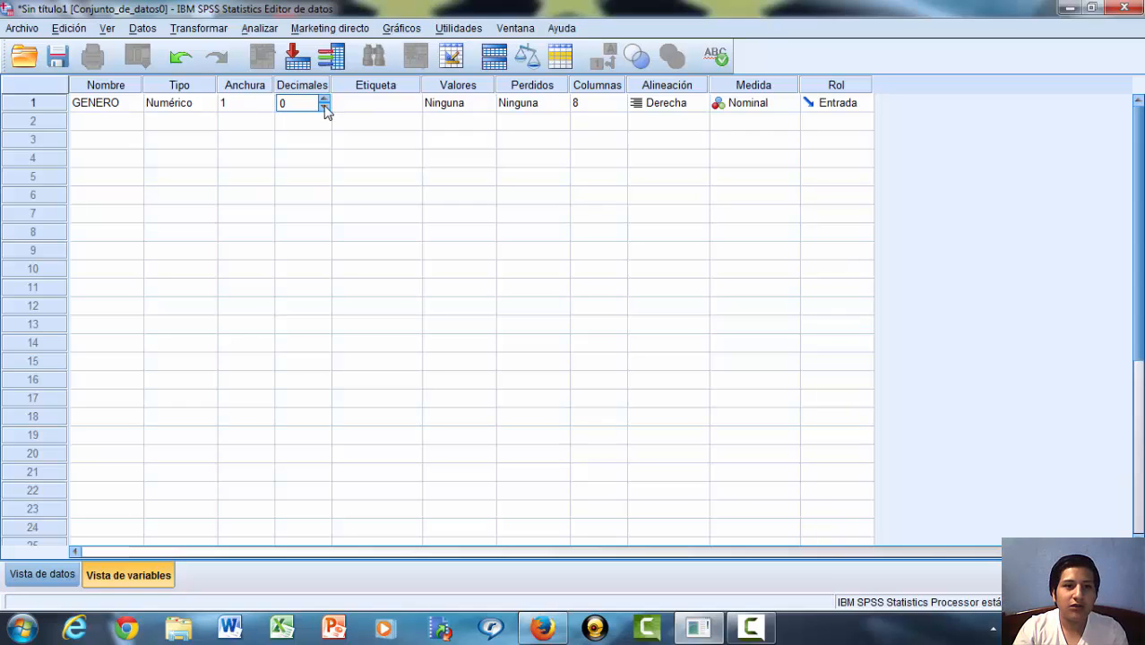
{"action": "left_click", "coordinate": [388, 109]}
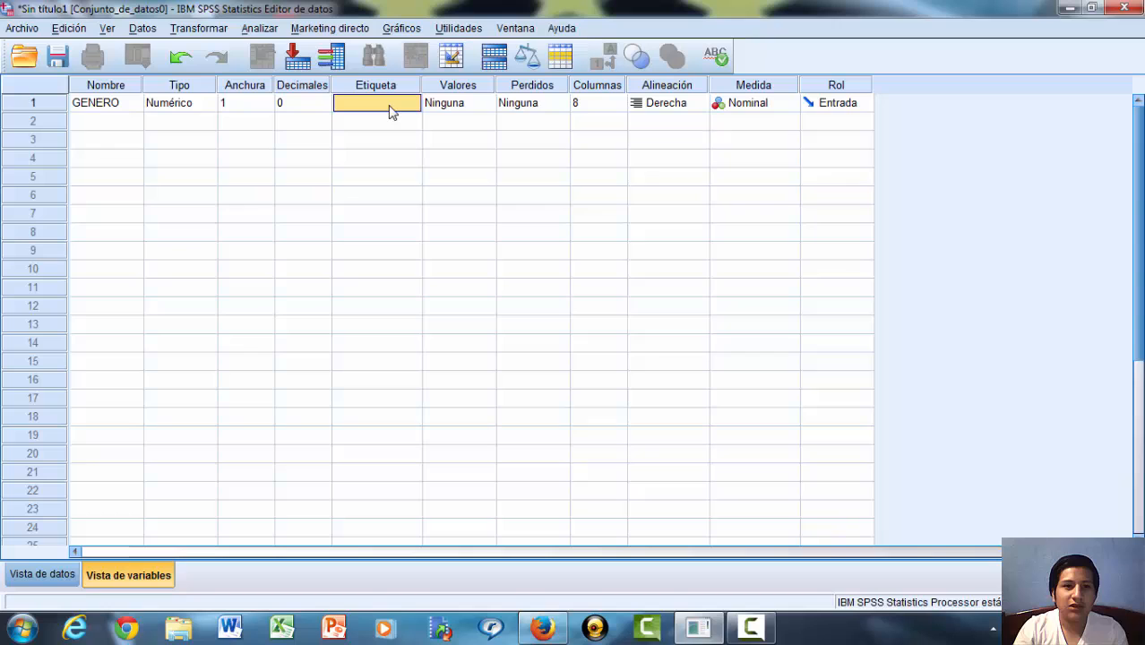
Step: Add a value label to GENERO that assigns HOMBRE to the value 1
{"action": "left_click", "coordinate": [458, 104]}
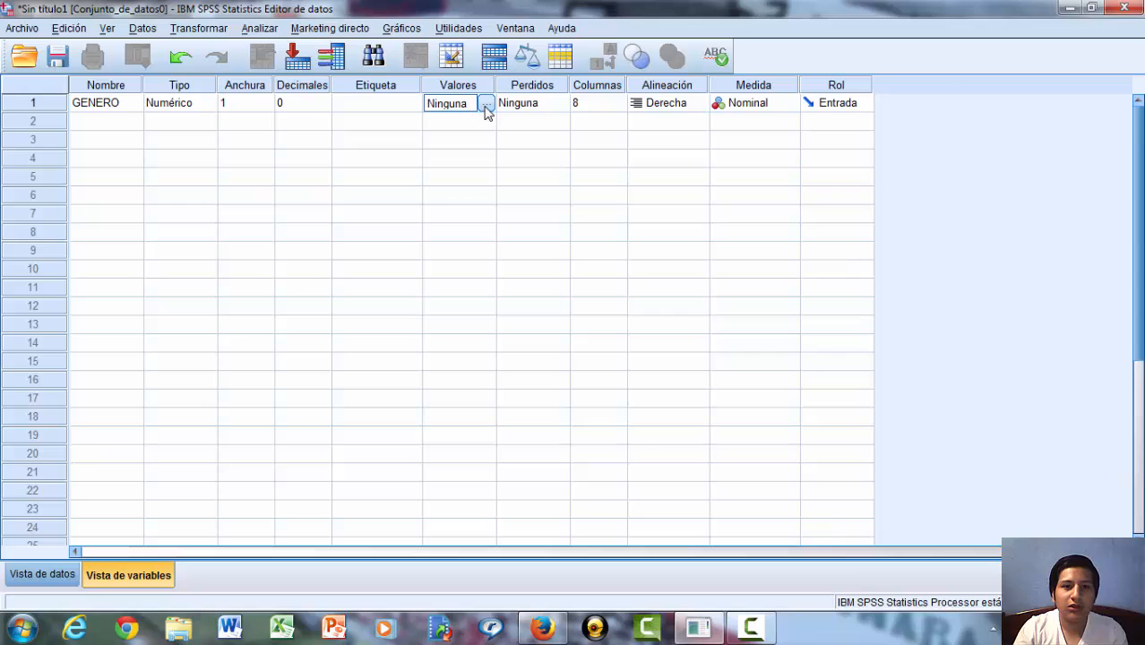
{"action": "left_click", "coordinate": [486, 106]}
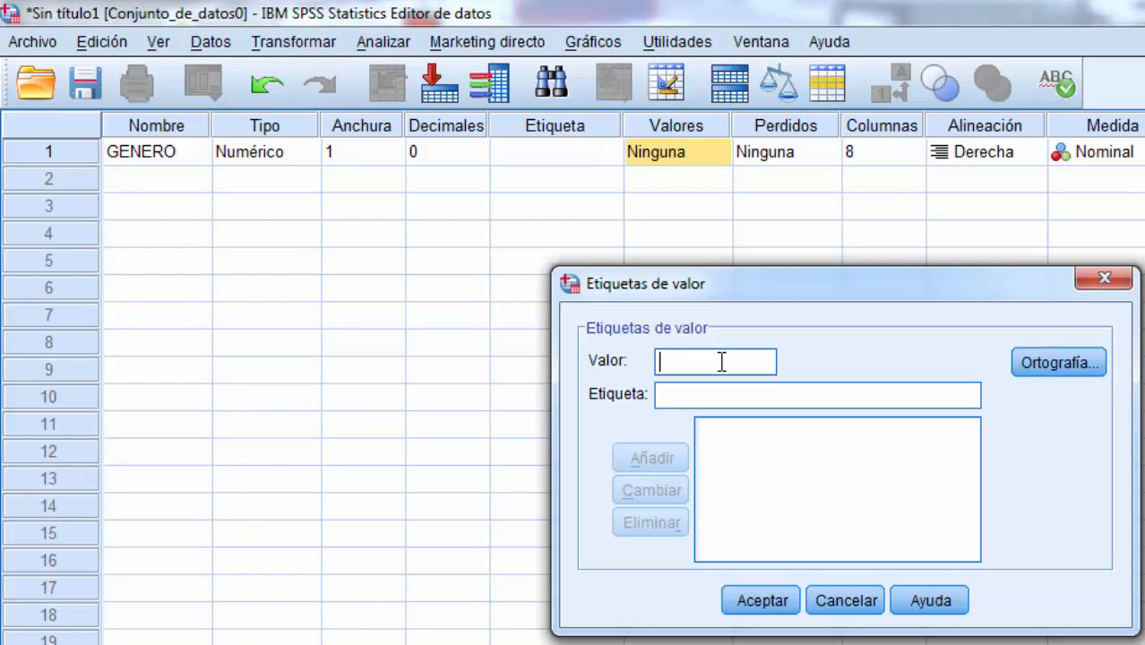
{"action": "type", "text": "1"}
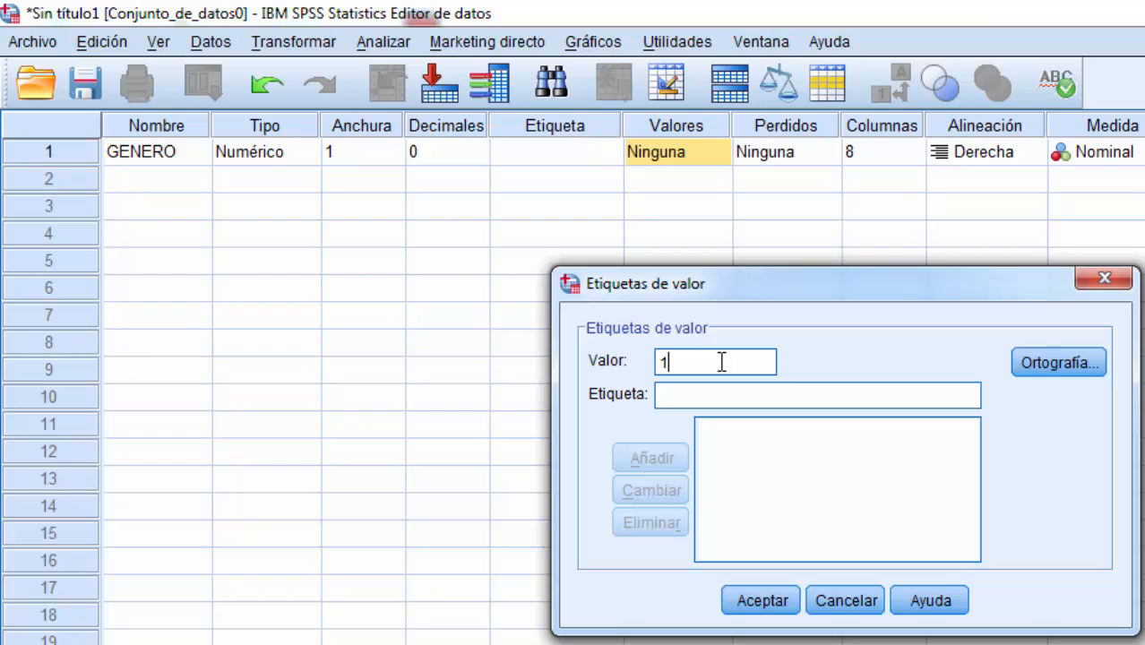
{"action": "left_click", "coordinate": [719, 389]}
{"action": "type", "text": "HOMBRE"}
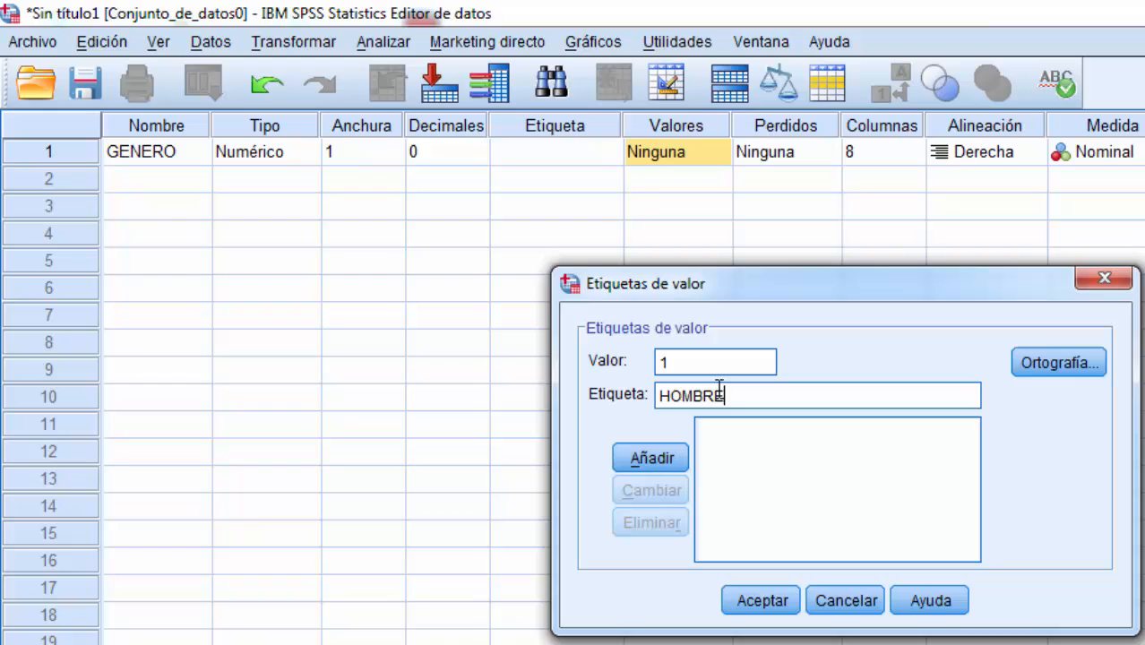
{"action": "left_click", "coordinate": [671, 453]}
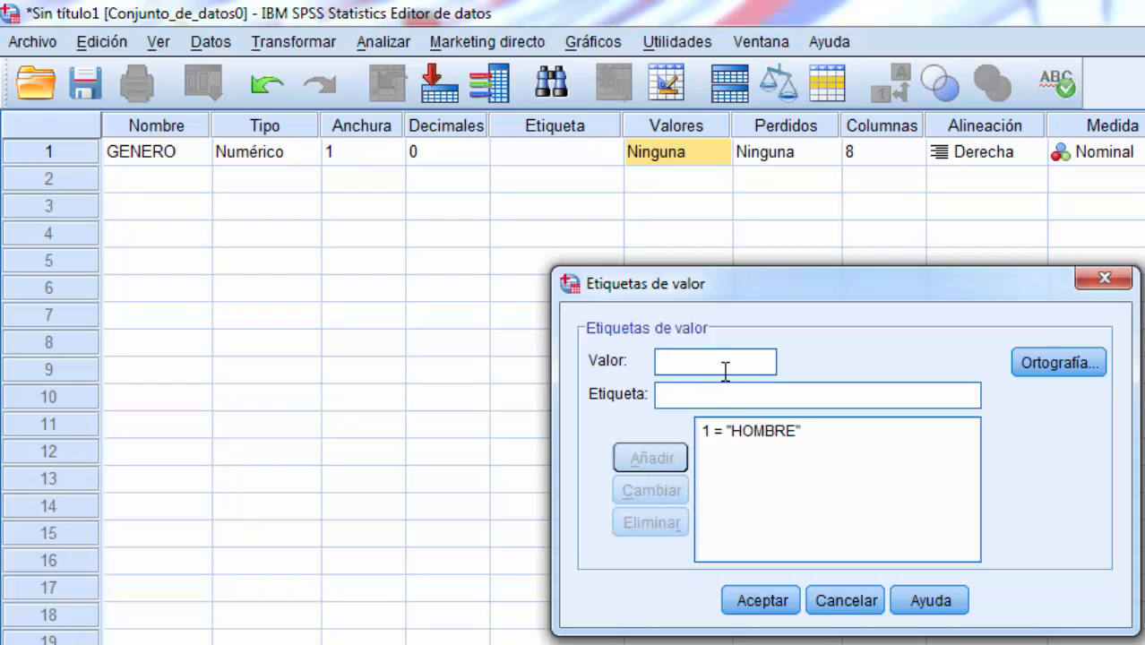
Step: Add the value label MUJER for the value 2 and apply the value labels to GENERO
{"action": "type", "text": "2"}
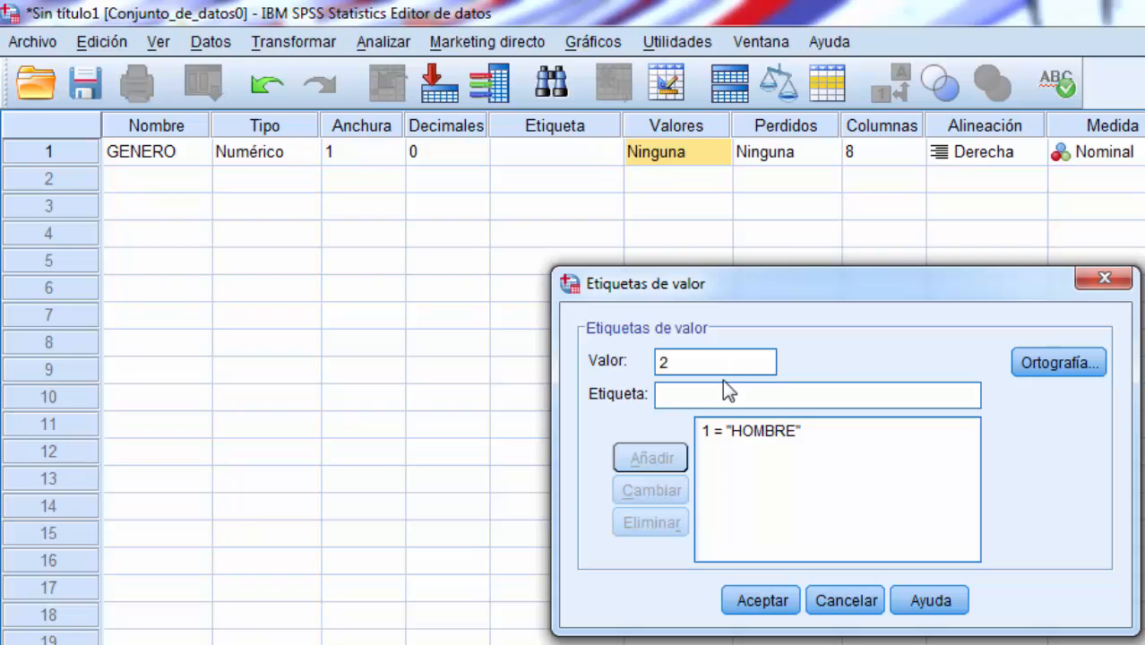
{"action": "left_click", "coordinate": [725, 391]}
{"action": "type", "text": "U"}
{"action": "key", "text": "BackSpace"}
{"action": "type", "text": "MUJER"}
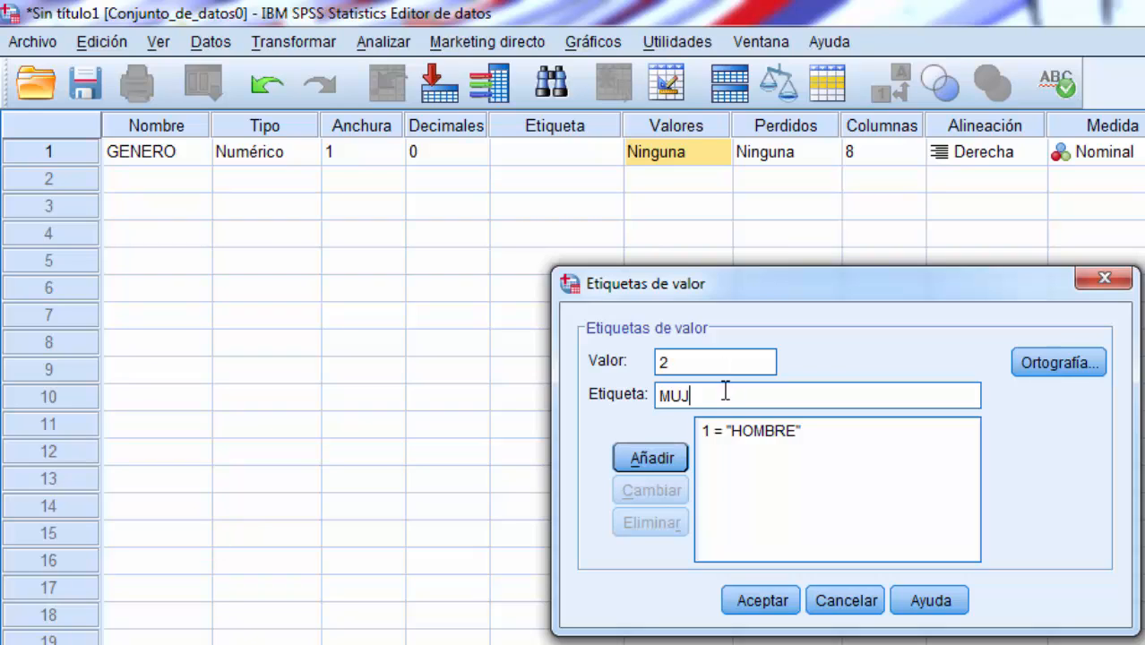
{"action": "left_click", "coordinate": [671, 459]}
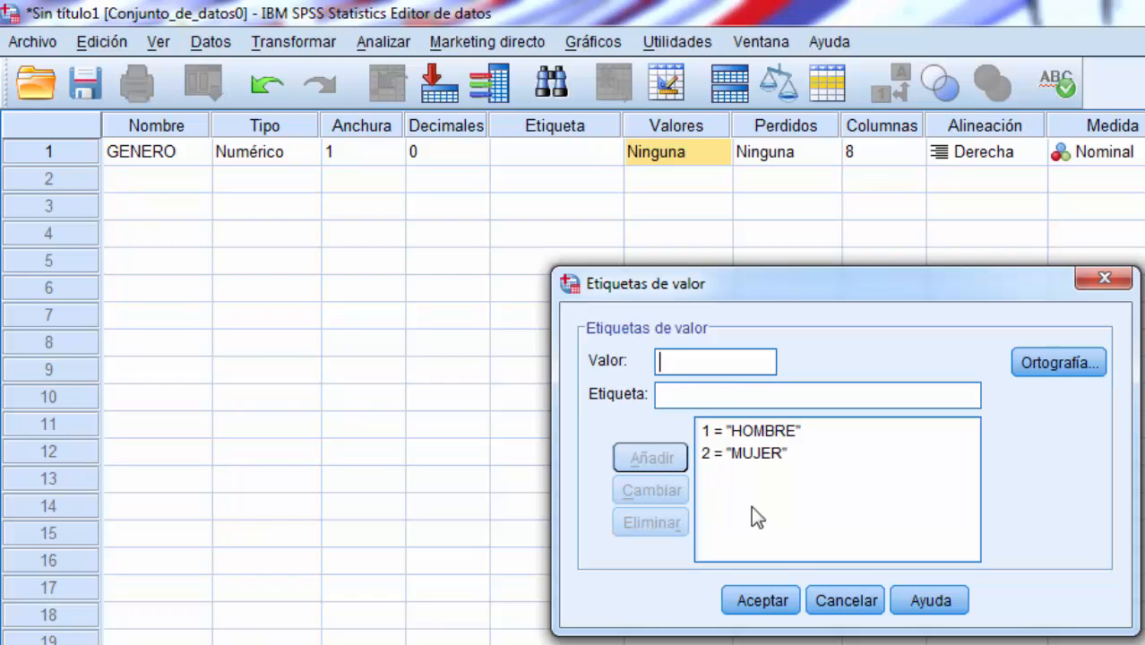
{"action": "left_click", "coordinate": [763, 599]}
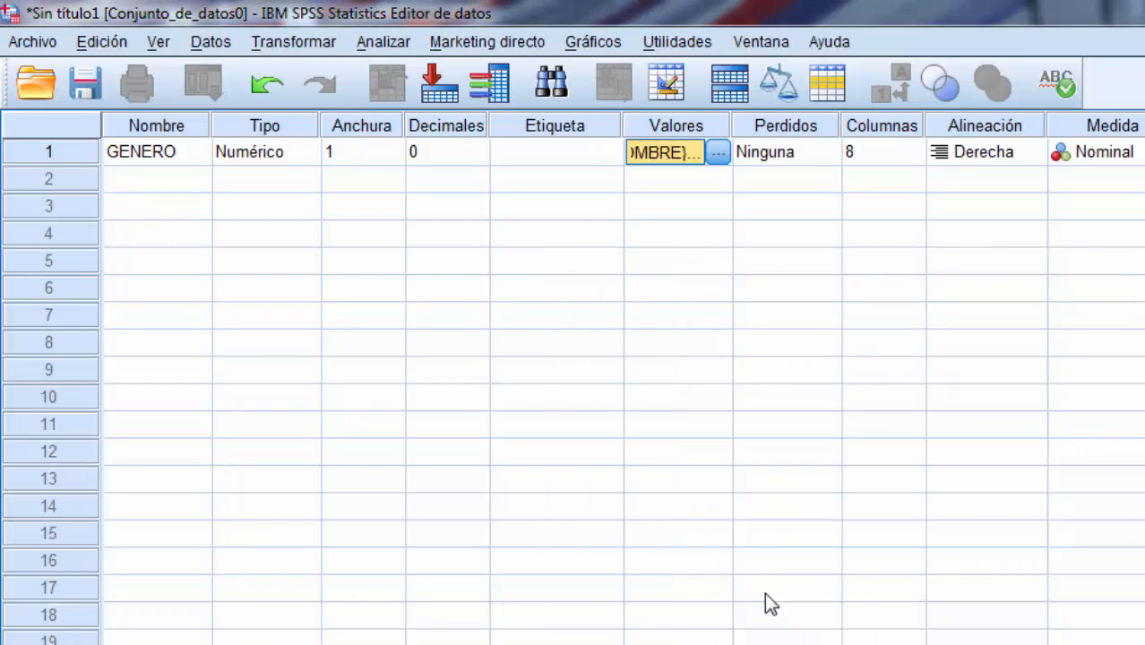
Step: Set the GENERO variable's alignment to Izquierda, leaving its missing values and column width as they are
{"action": "left_click", "coordinate": [812, 166]}
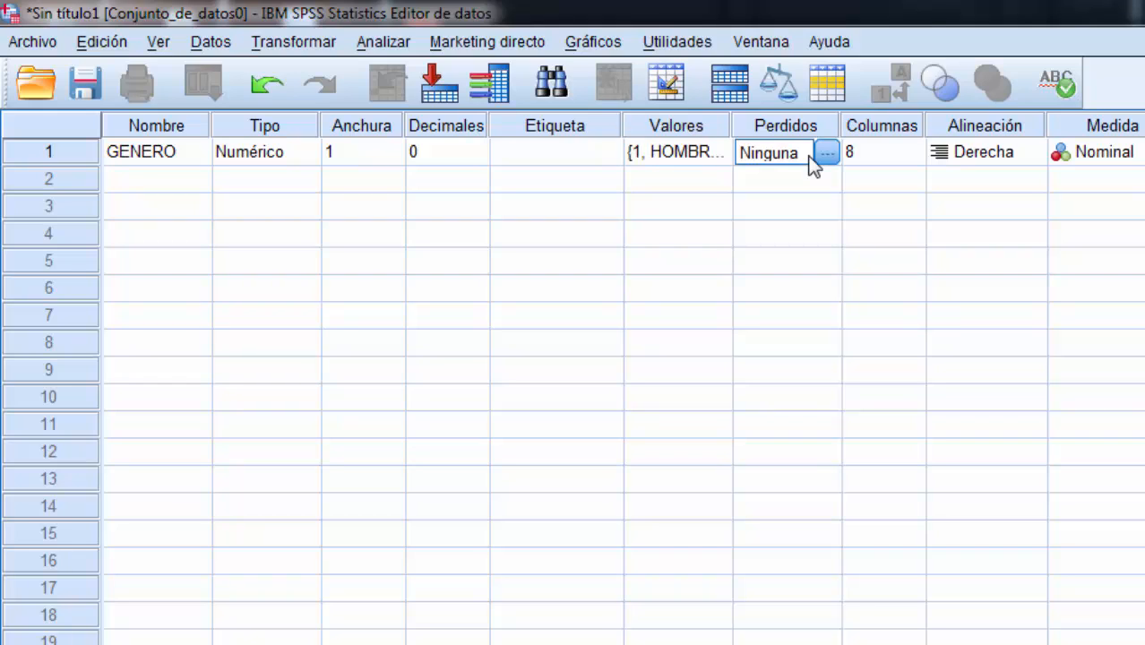
{"action": "left_click", "coordinate": [883, 152]}
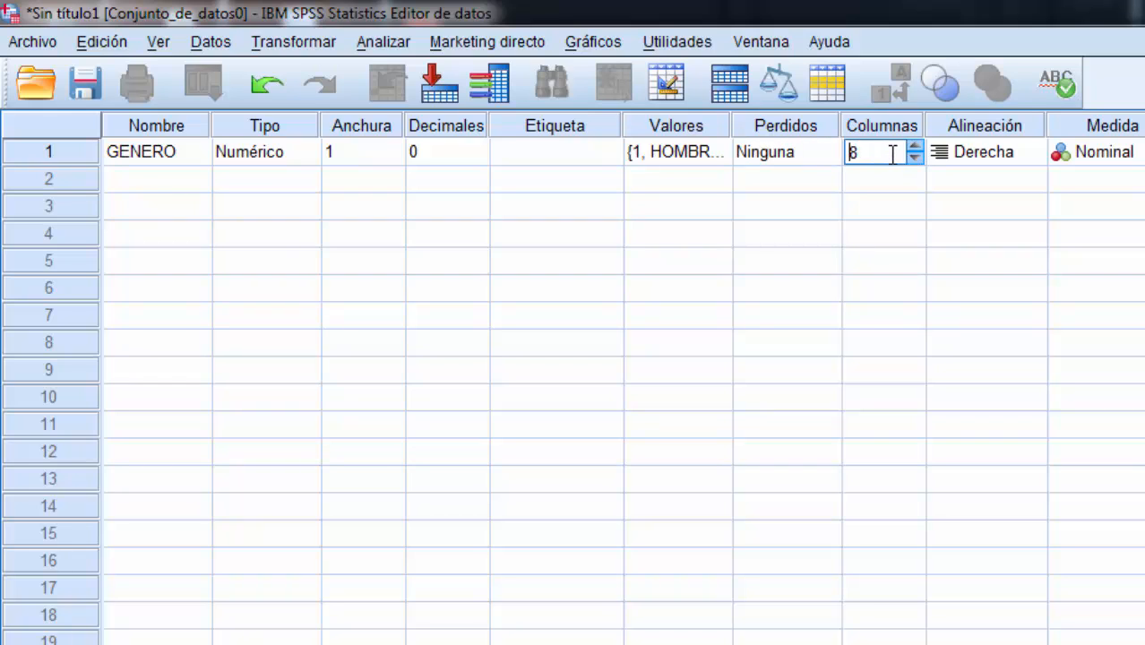
{"action": "left_click", "coordinate": [977, 154]}
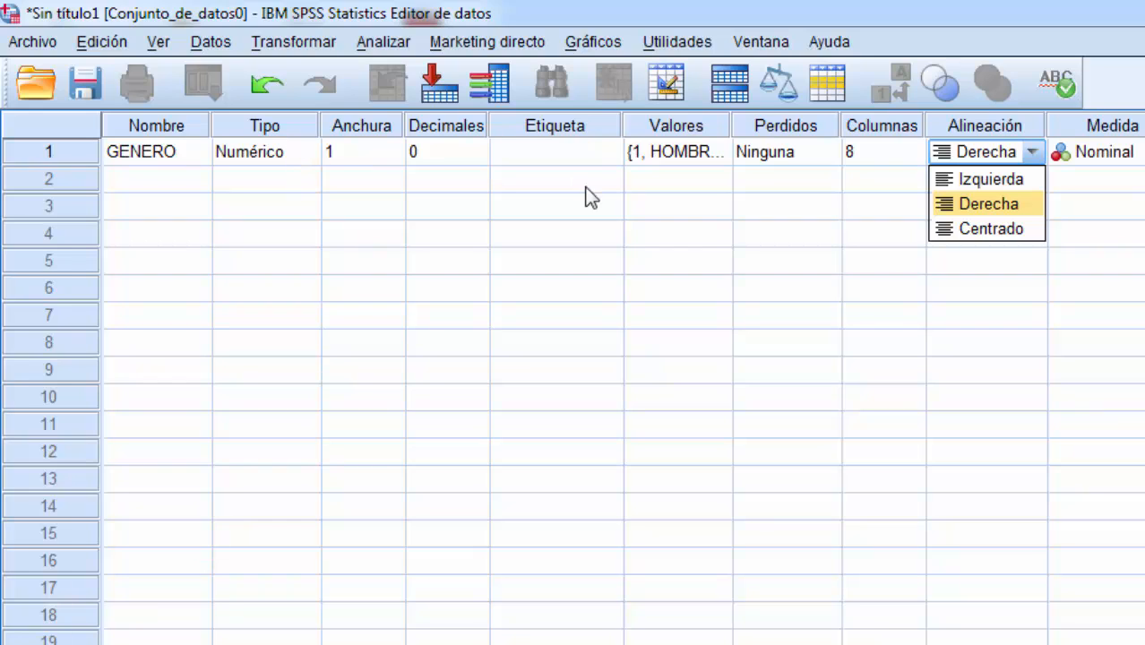
{"action": "left_click", "coordinate": [972, 181]}
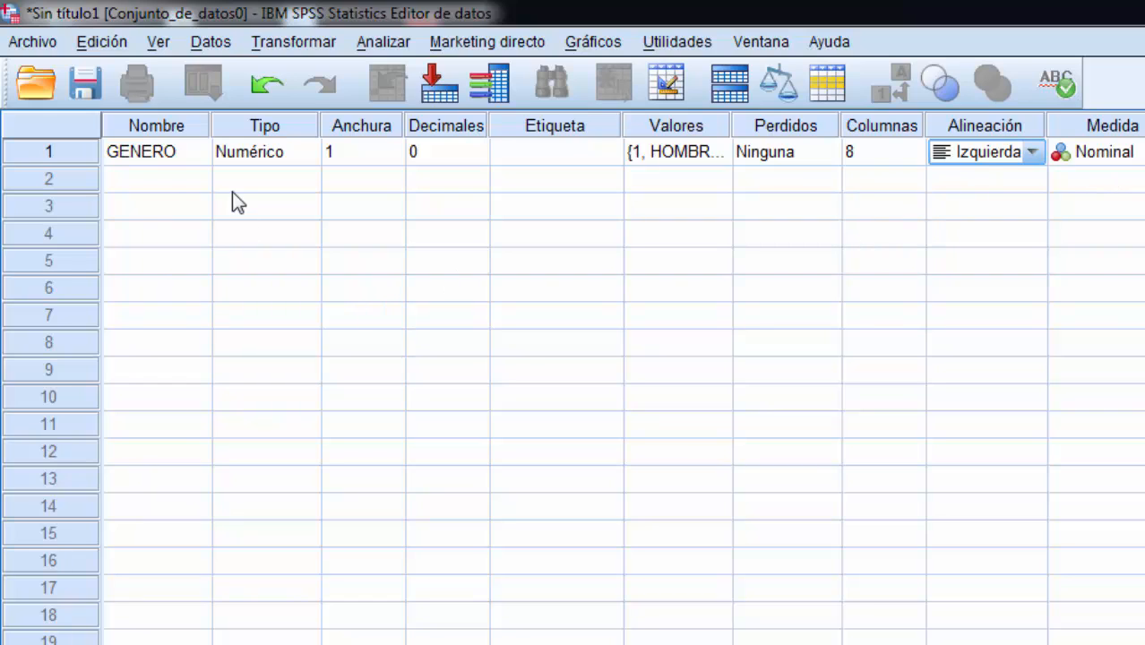
Step: Examine the CODIGO variable's type, width, decimals, label, value labels and column width
{"action": "left_click", "coordinate": [171, 180]}
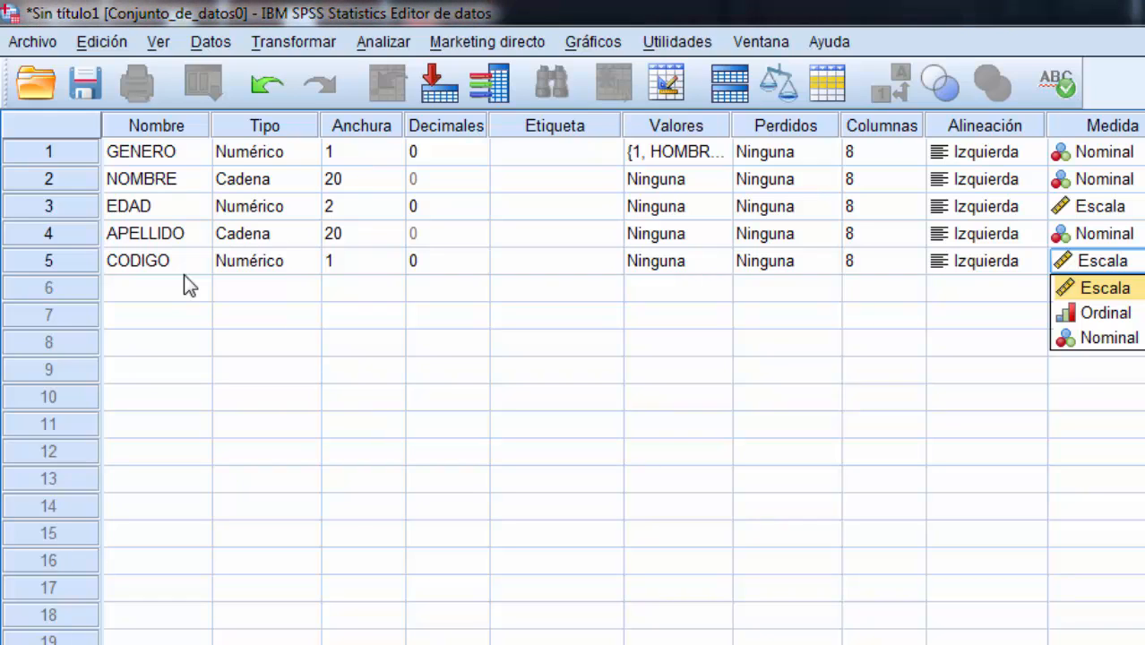
{"action": "left_click", "coordinate": [184, 274]}
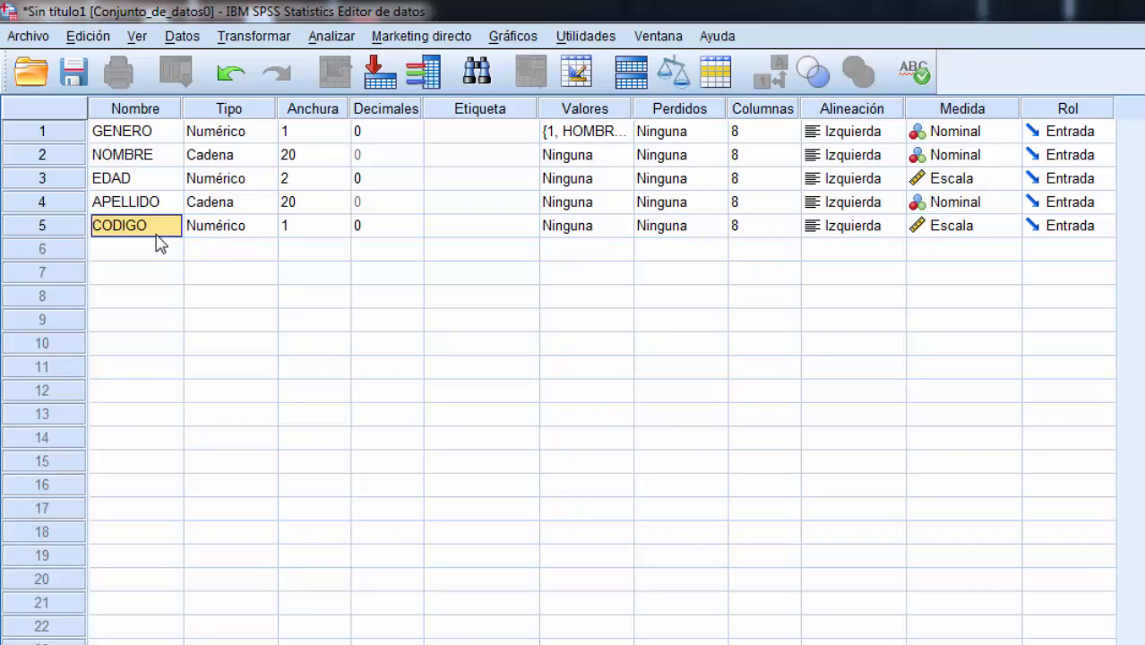
{"action": "left_click", "coordinate": [226, 228]}
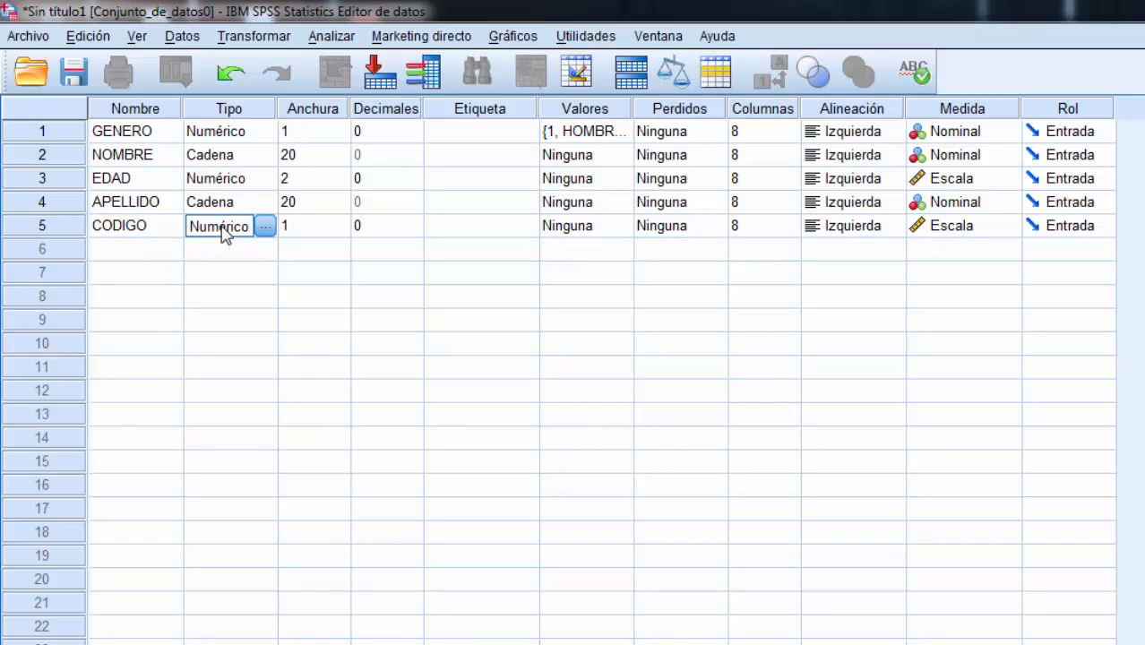
{"action": "left_click", "coordinate": [298, 227]}
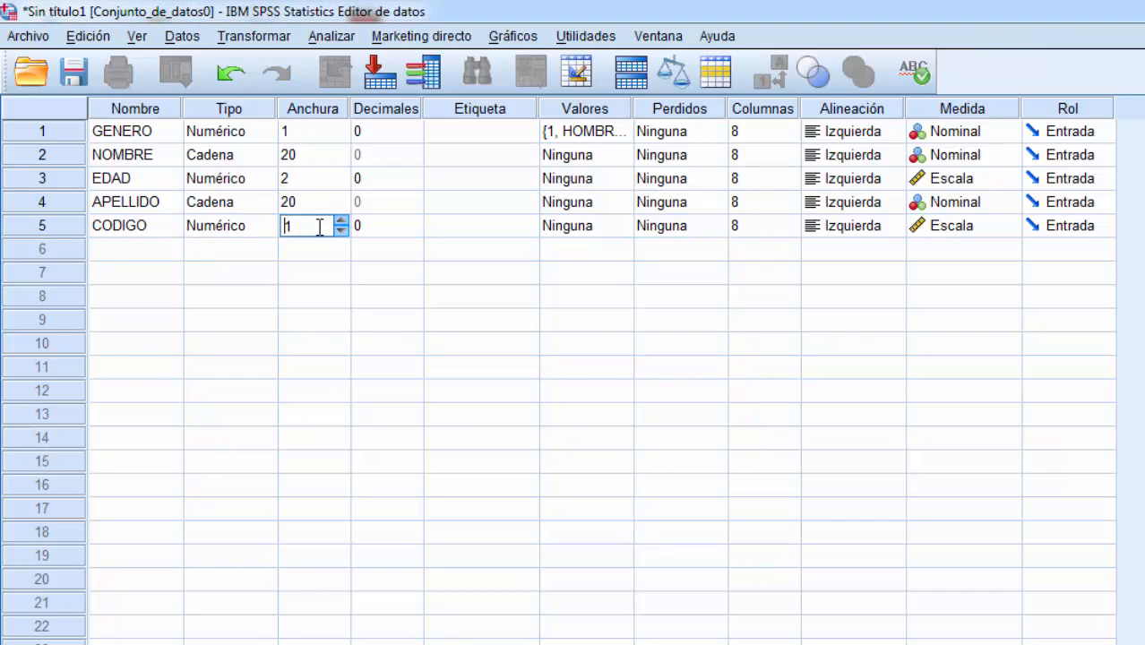
{"action": "left_click", "coordinate": [364, 229]}
{"action": "left_click", "coordinate": [468, 231]}
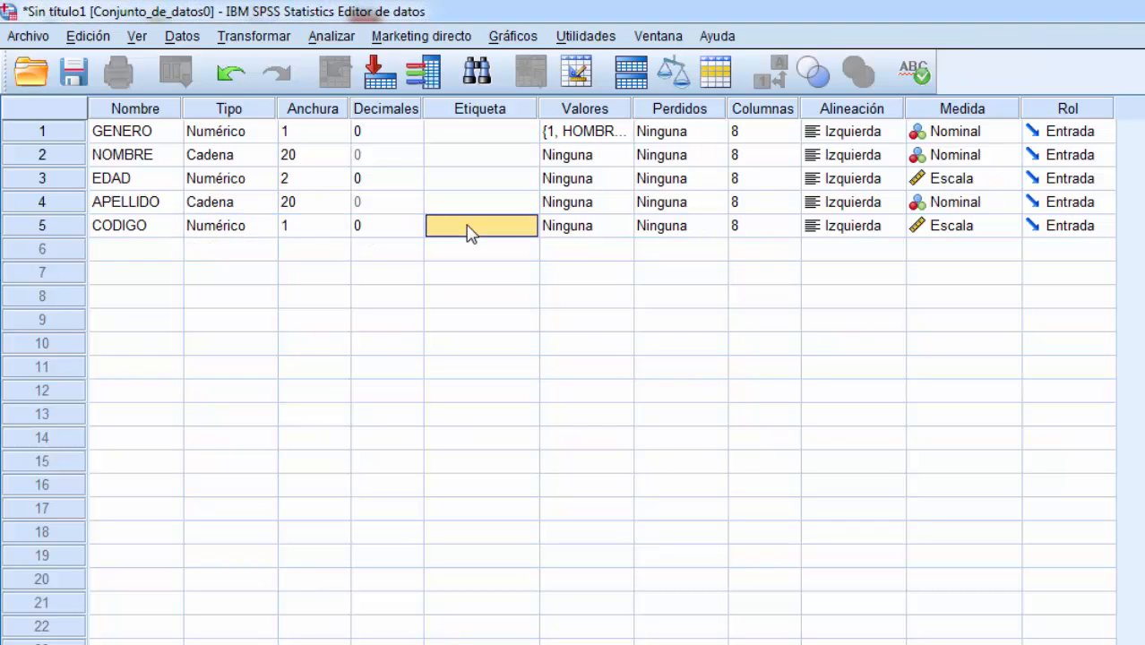
{"action": "left_click", "coordinate": [583, 235]}
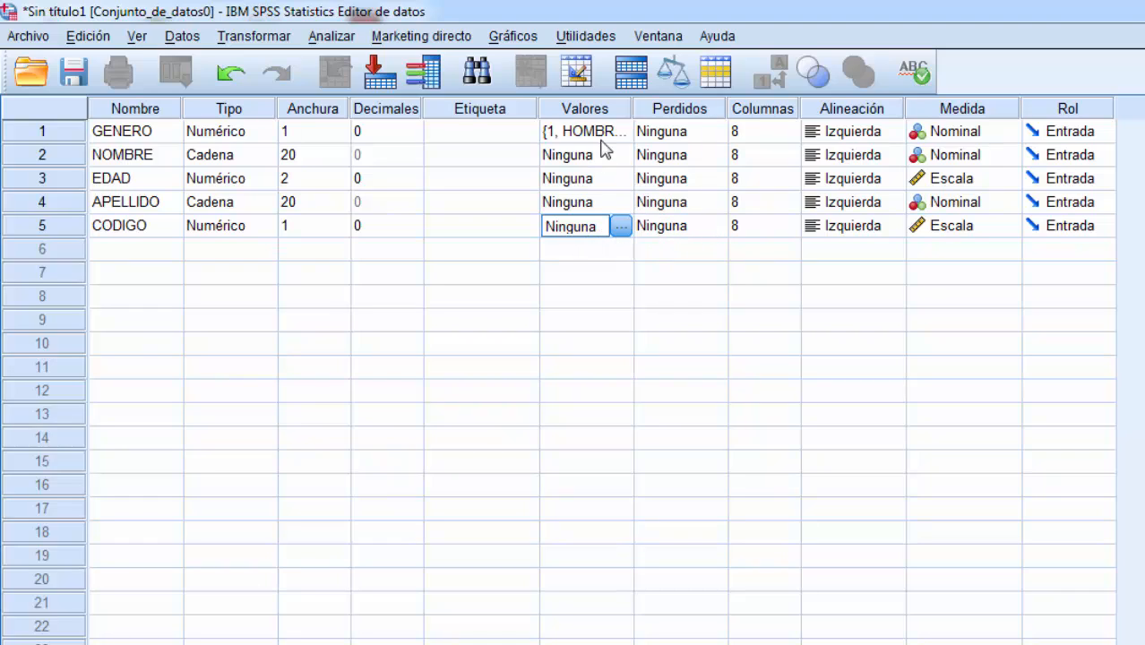
{"action": "left_click", "coordinate": [757, 235]}
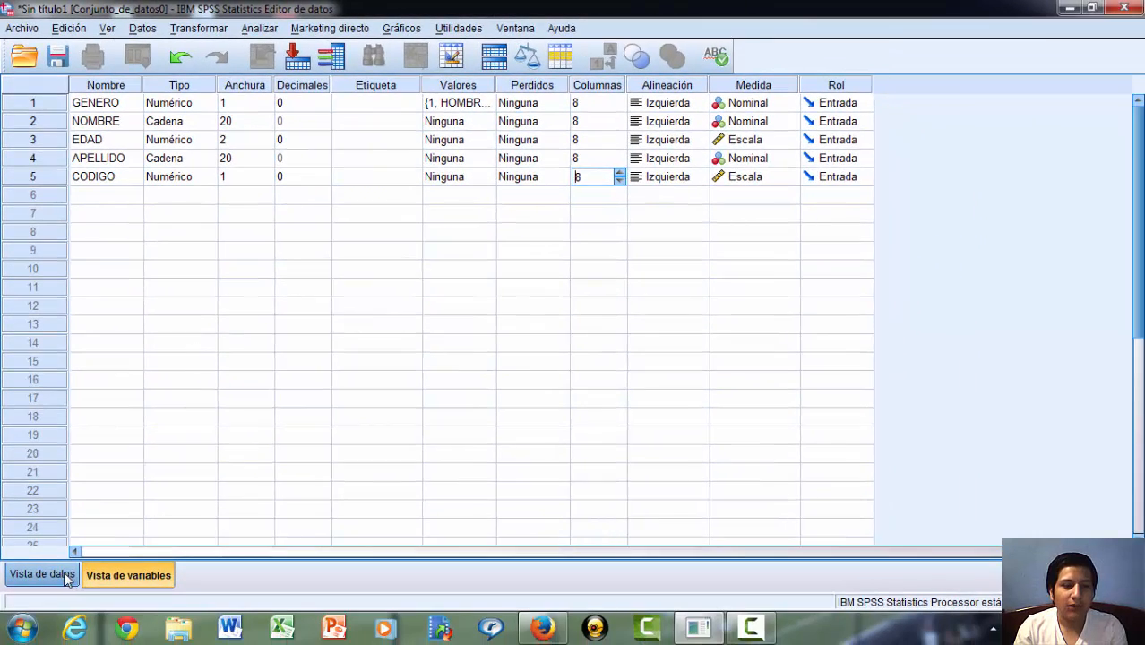
Step: Show the data view and look over the GENERO, NOMBRE, EDAD, APELLIDO and CODIGO columns
{"action": "left_click", "coordinate": [64, 578]}
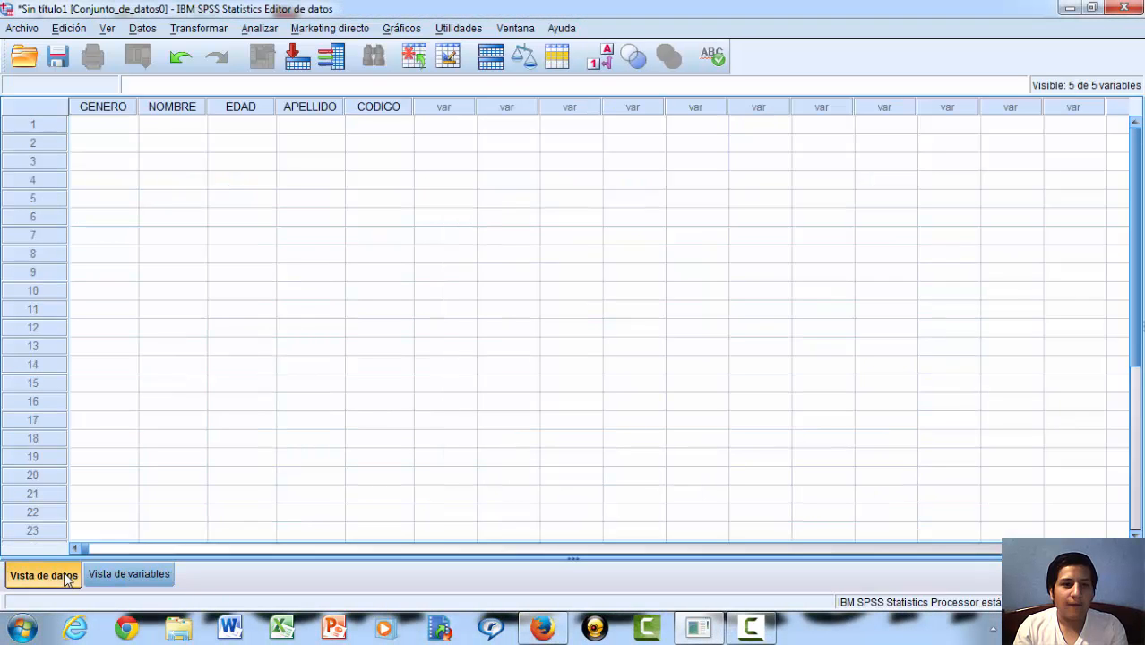
{"action": "left_click", "coordinate": [127, 126]}
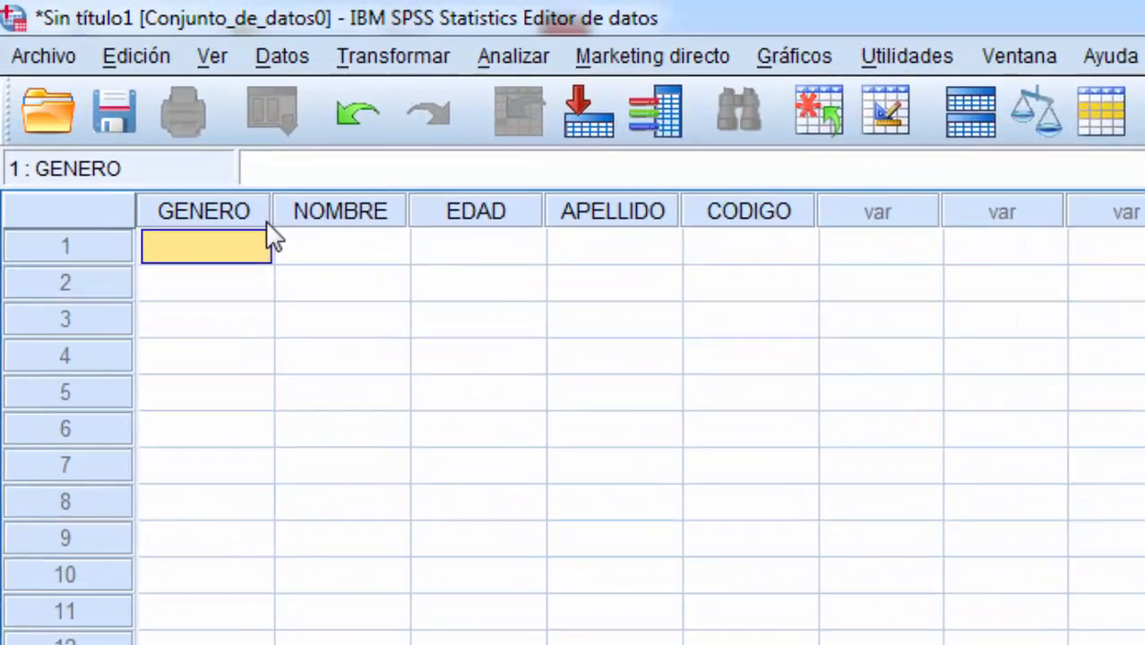
{"action": "left_click", "coordinate": [135, 111]}
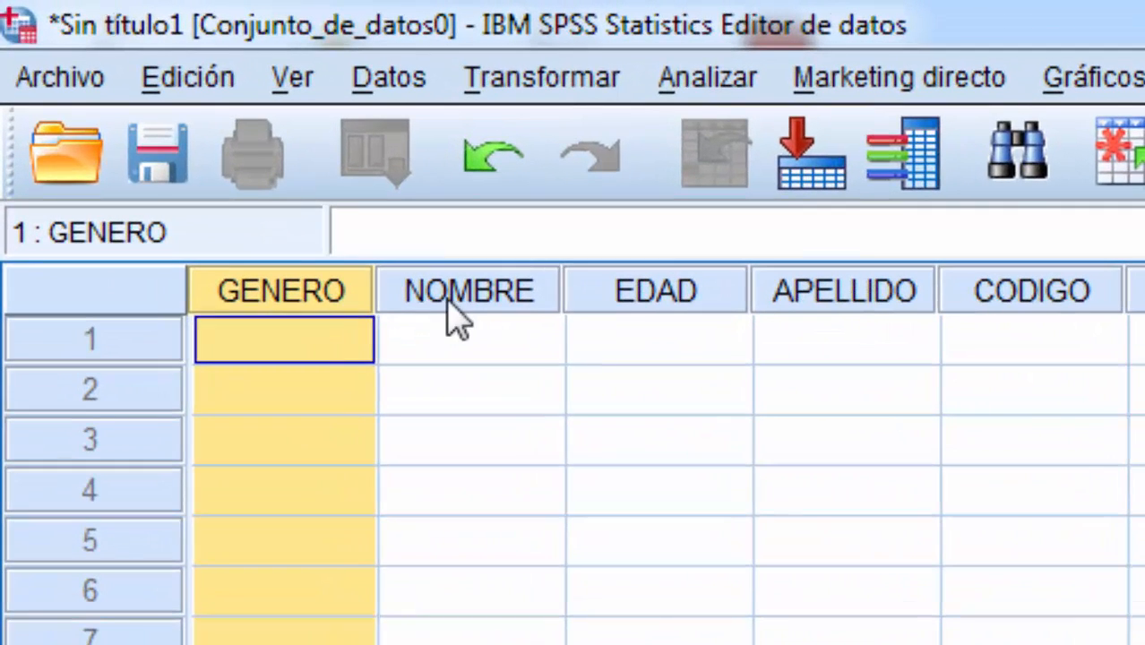
{"action": "left_click", "coordinate": [165, 112]}
{"action": "left_click", "coordinate": [680, 288]}
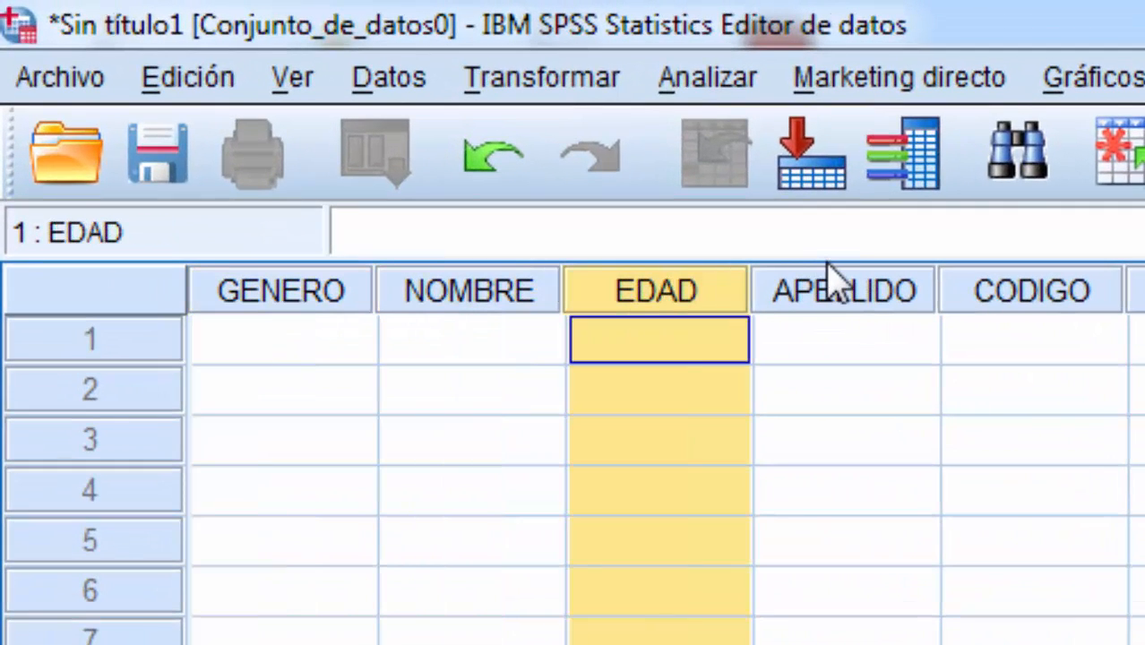
{"action": "left_click", "coordinate": [847, 292]}
{"action": "left_click", "coordinate": [995, 287]}
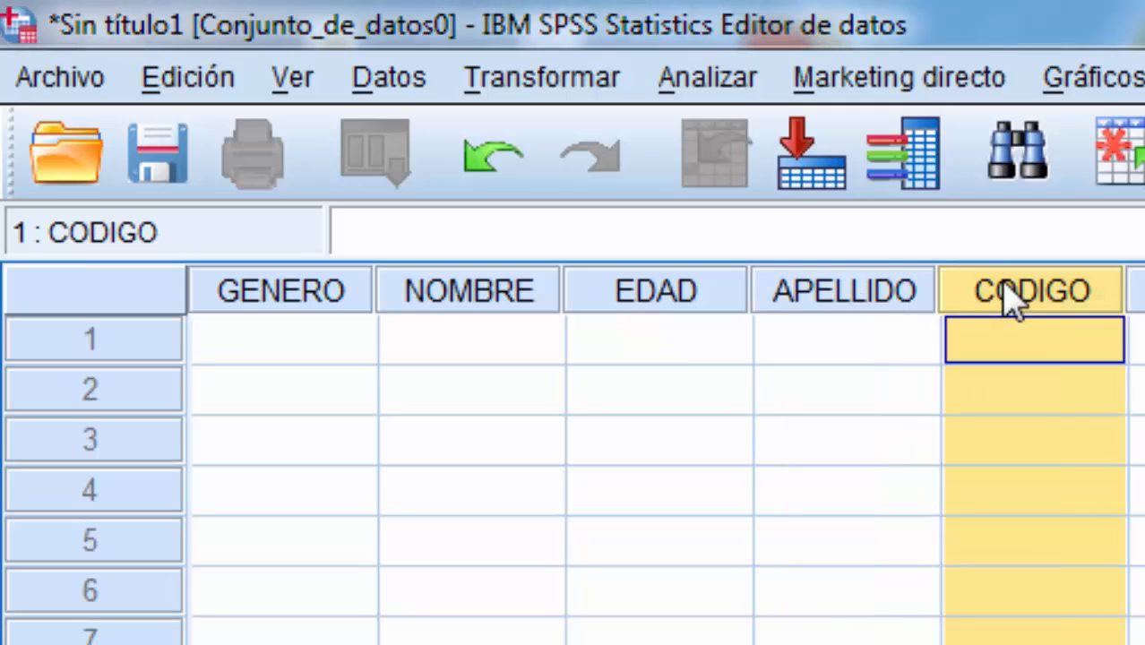
Step: Enter 1 for GENERO and the person's first name for NOMBRE in the first case
{"action": "left_click", "coordinate": [345, 305]}
{"action": "left_click", "coordinate": [323, 316]}
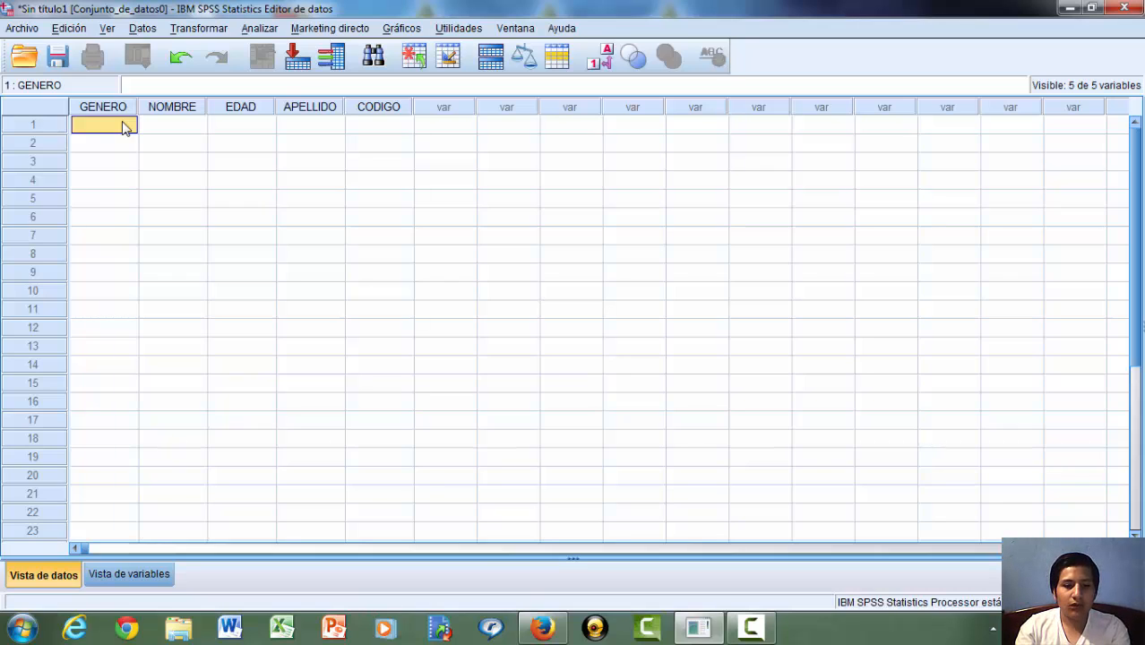
{"action": "type", "text": "?"}
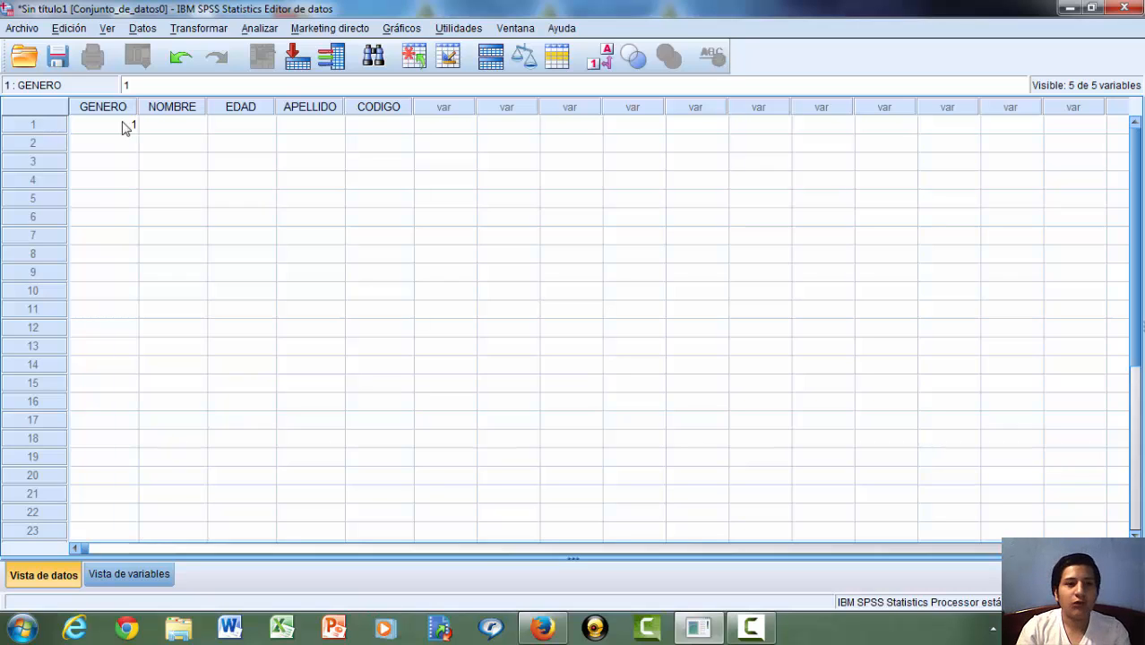
{"action": "left_click", "coordinate": [173, 130]}
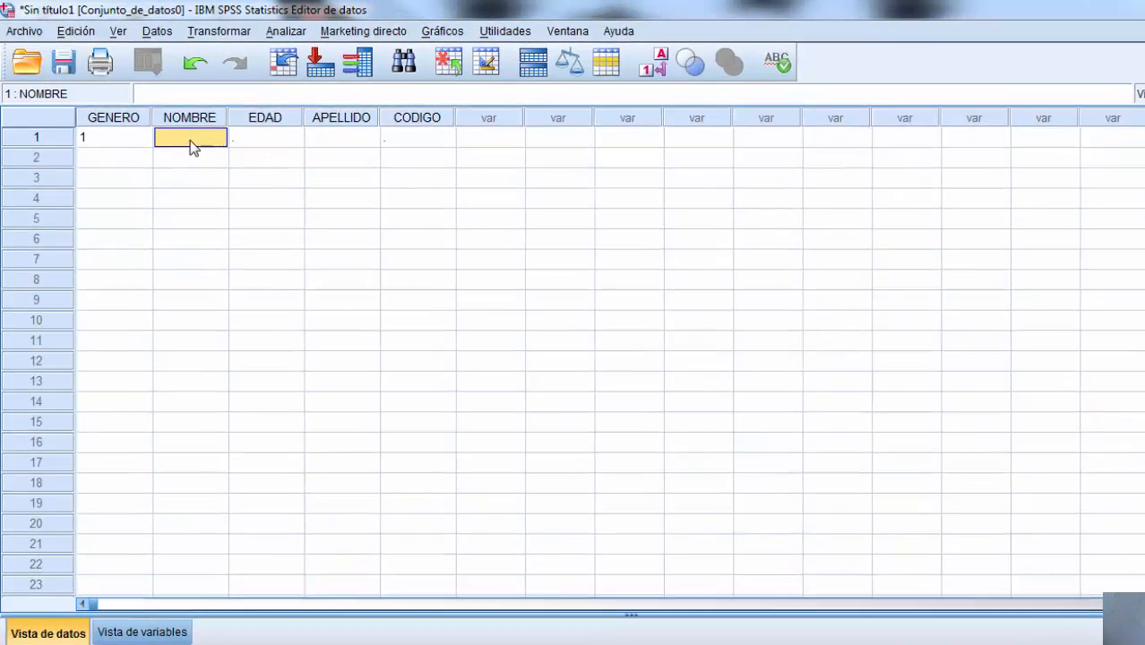
{"action": "type", "text": "MARCO"}
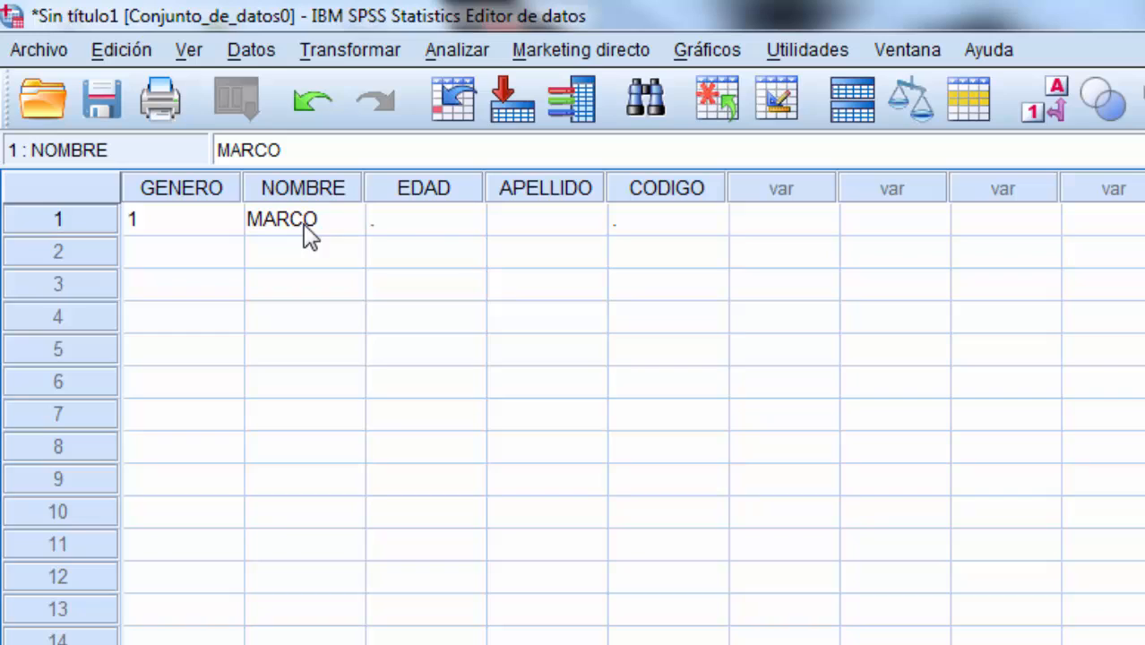
{"action": "left_click", "coordinate": [412, 236]}
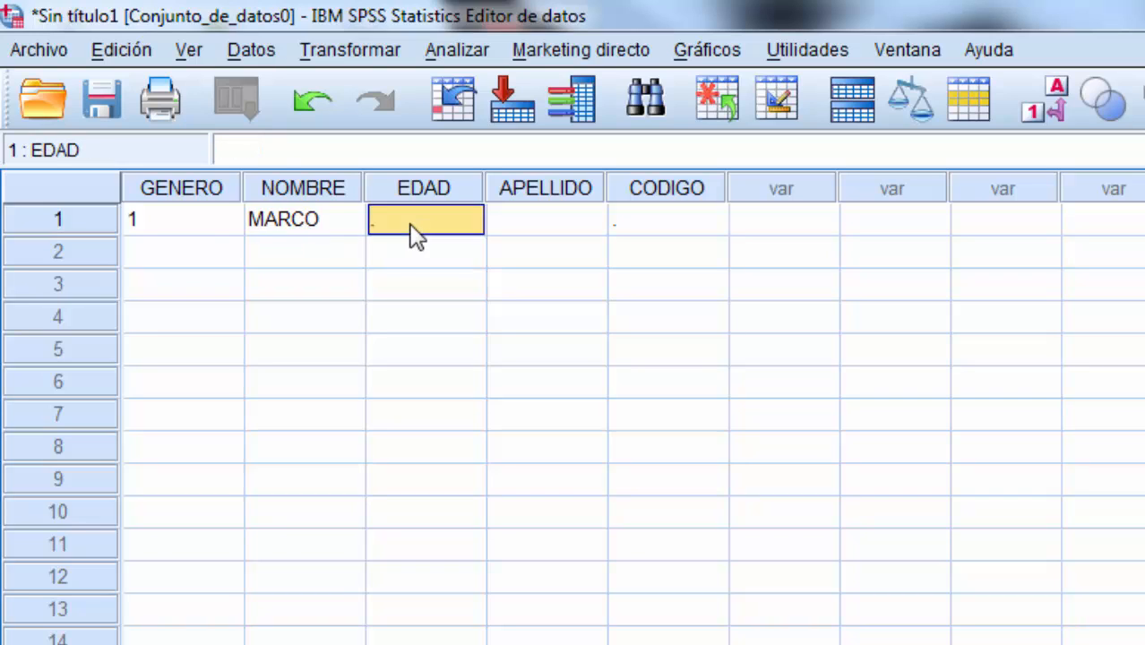
Step: Complete the first case with 19 for EDAD, the person's surname for APELLIDO and 1 for CODIGO
{"action": "type", "text": "19"}
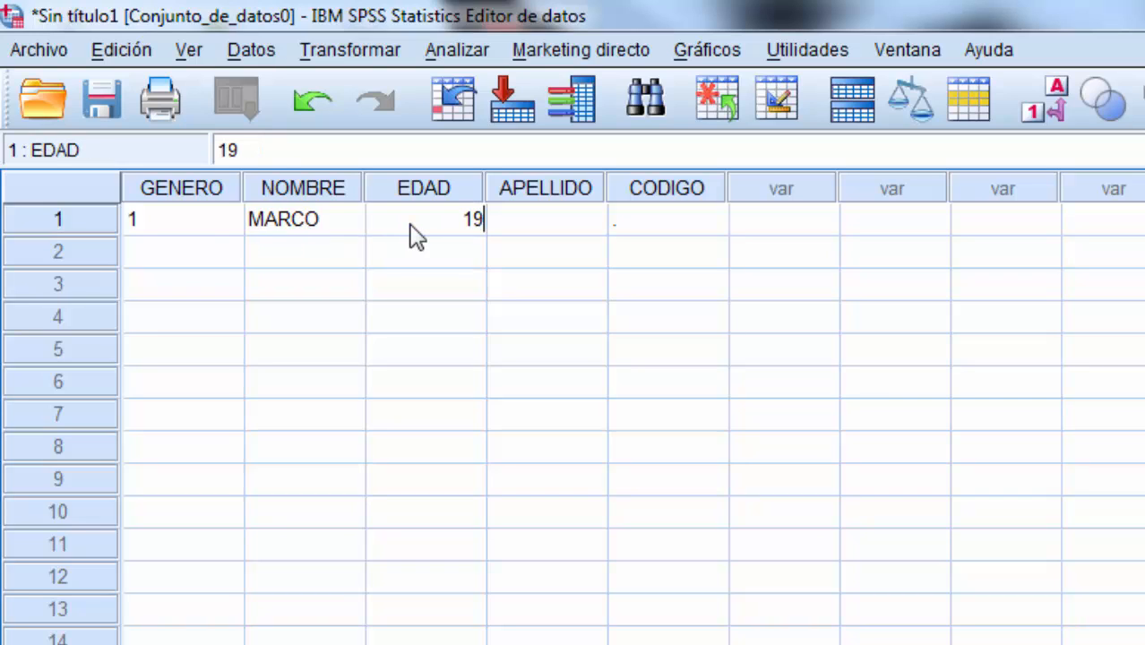
{"action": "left_click", "coordinate": [547, 218]}
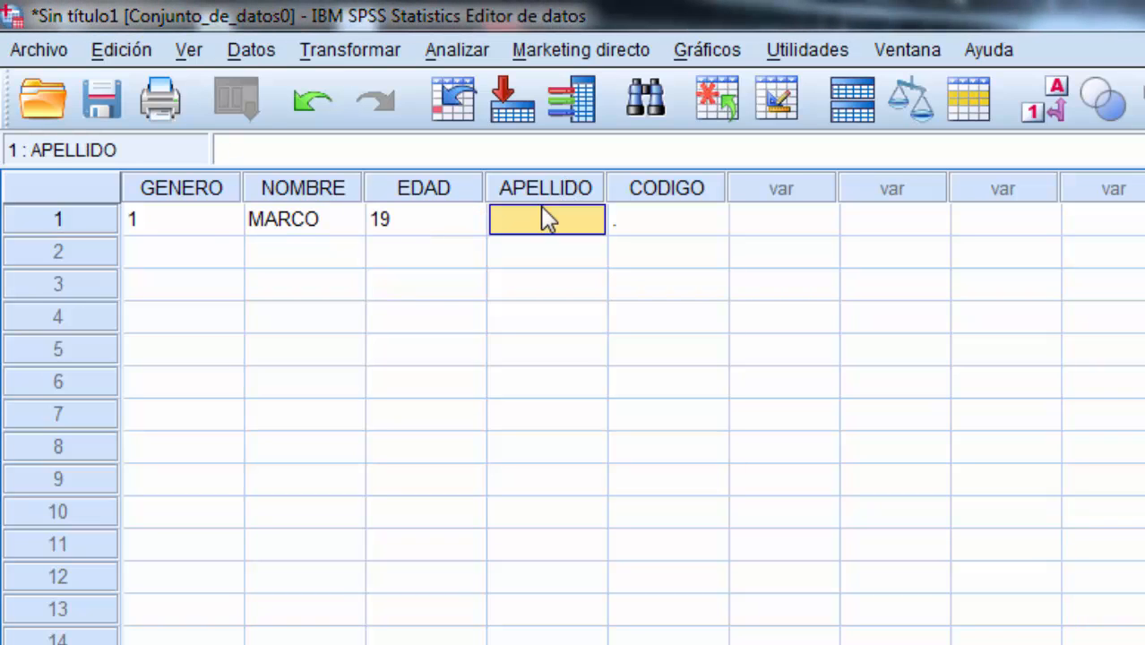
{"action": "type", "text": "RUIZ"}
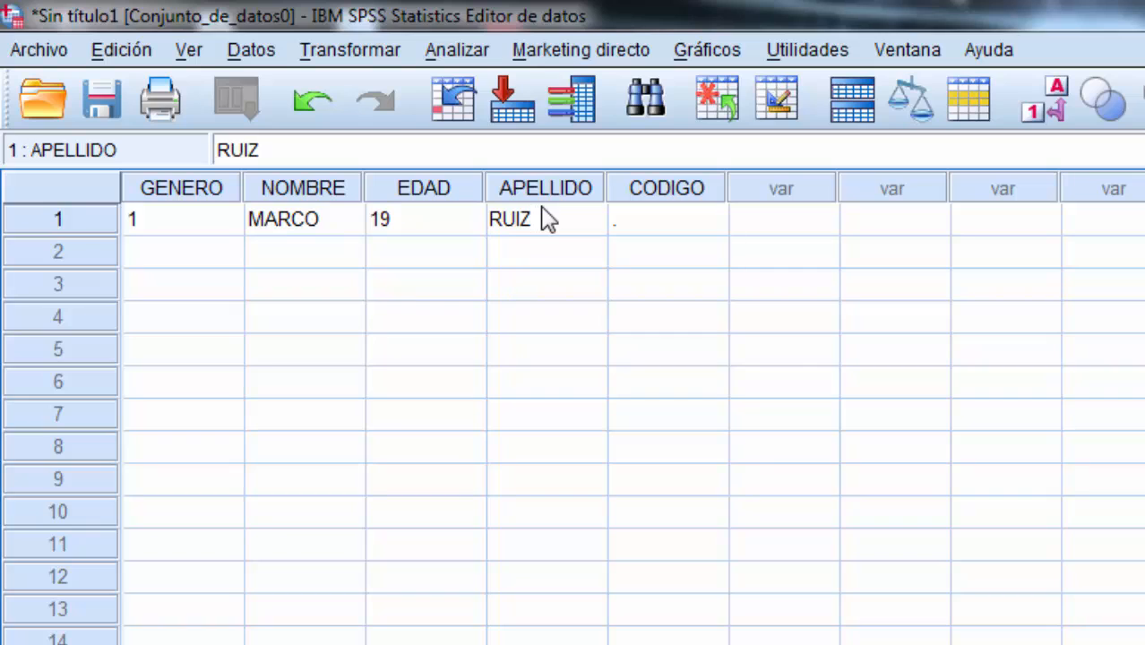
{"action": "left_click", "coordinate": [653, 226]}
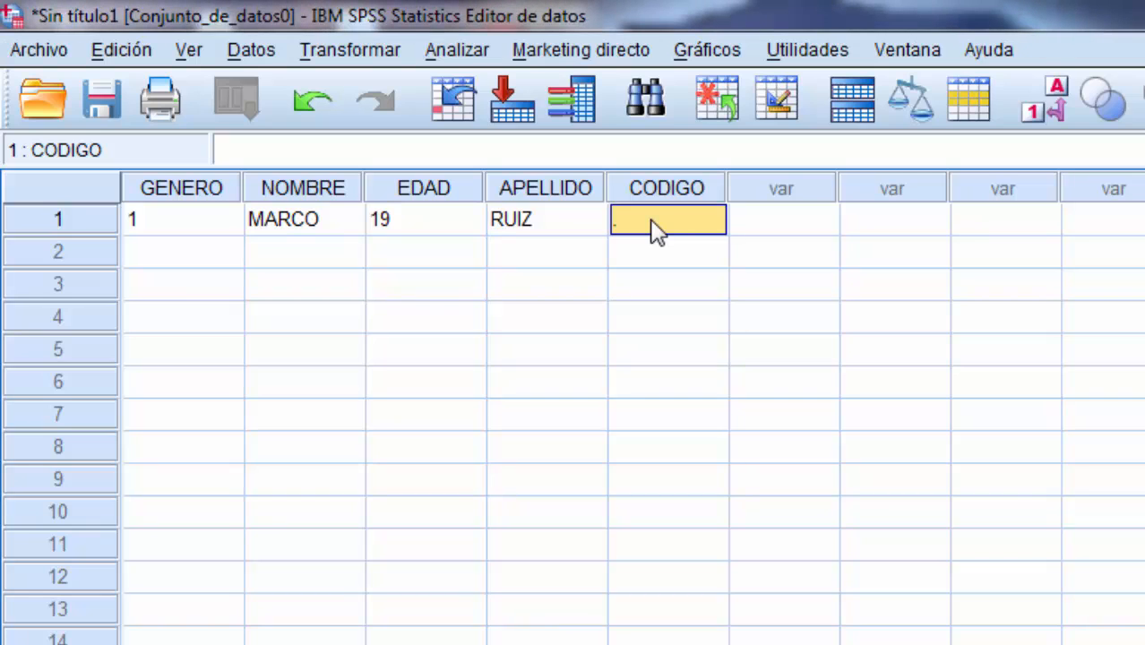
{"action": "type", "text": "1"}
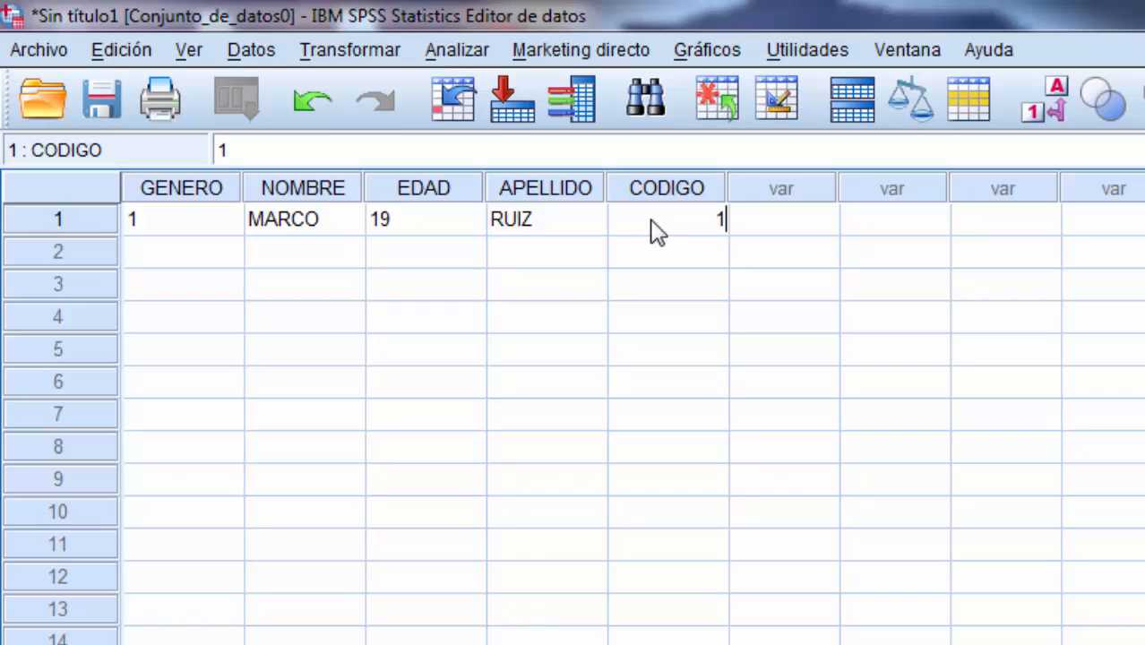
Step: Enter 2 for GENERO and the person's first name for NOMBRE in the second case
{"action": "left_click", "coordinate": [217, 262]}
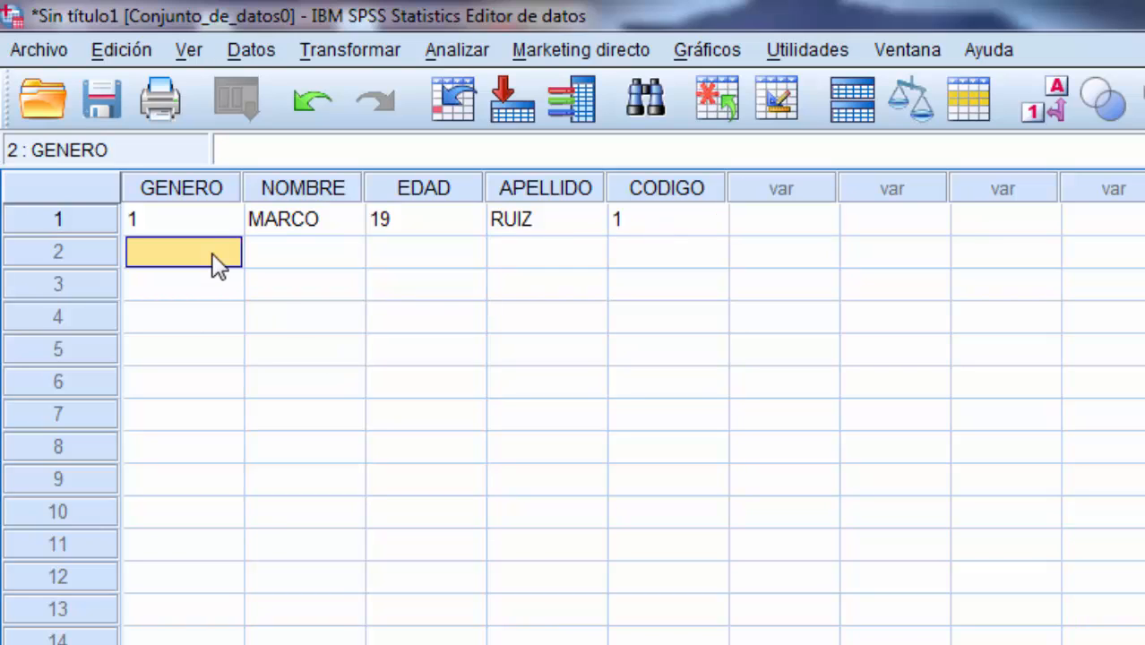
{"action": "type", "text": "2"}
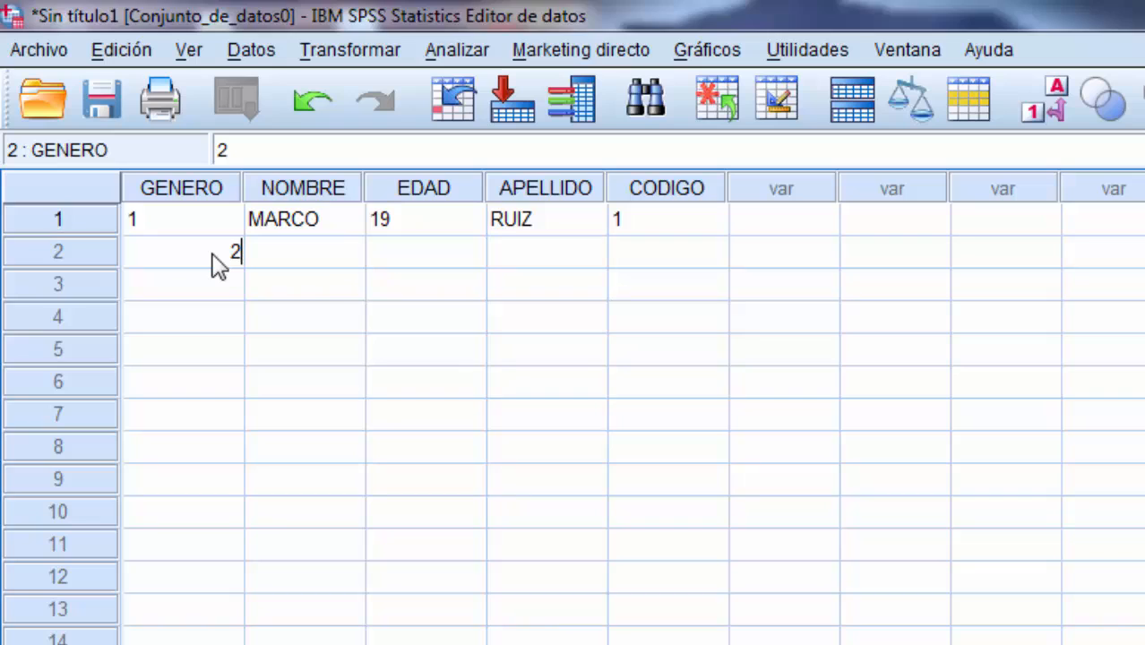
{"action": "left_click", "coordinate": [309, 256]}
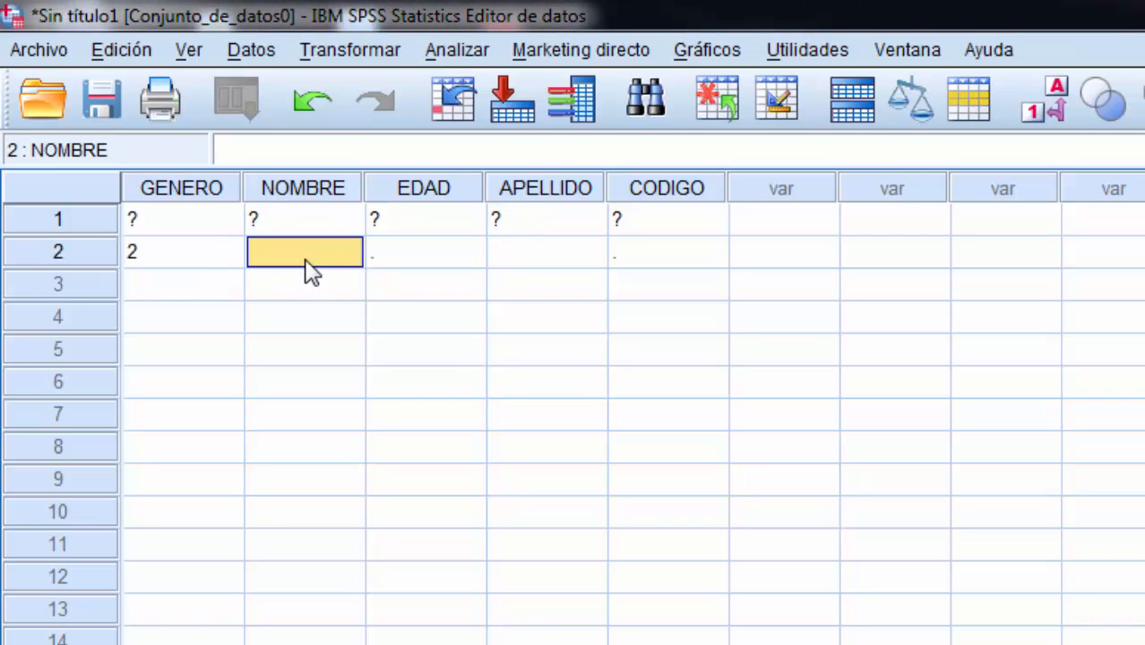
{"action": "left_click", "coordinate": [307, 287]}
{"action": "left_click", "coordinate": [309, 265]}
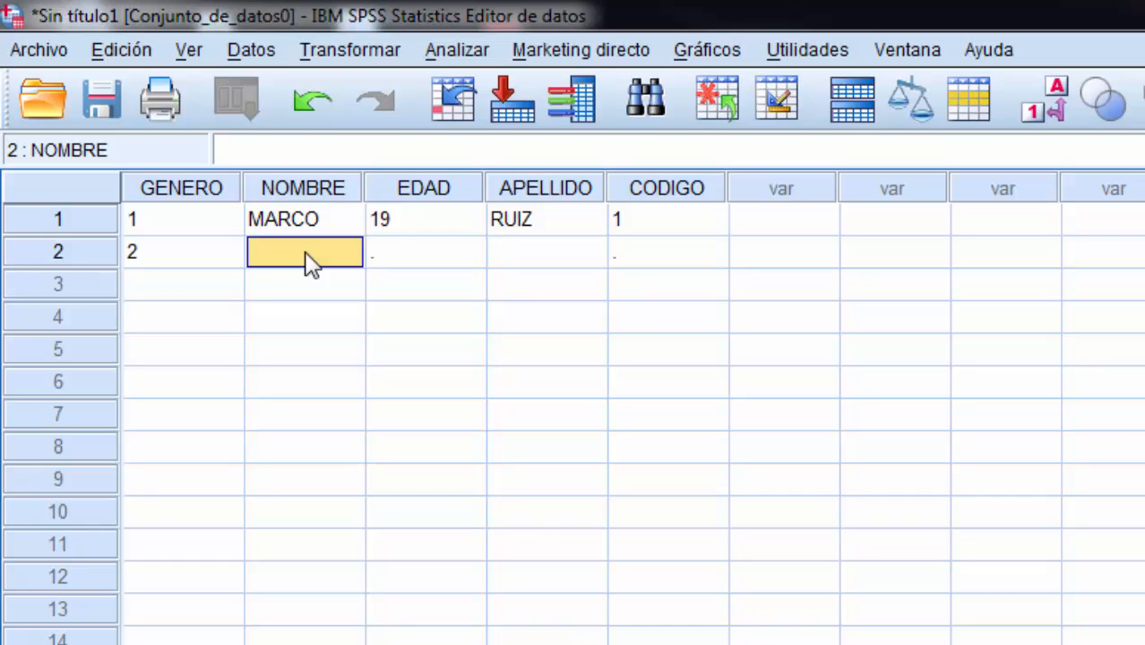
{"action": "type", "text": "KAREN"}
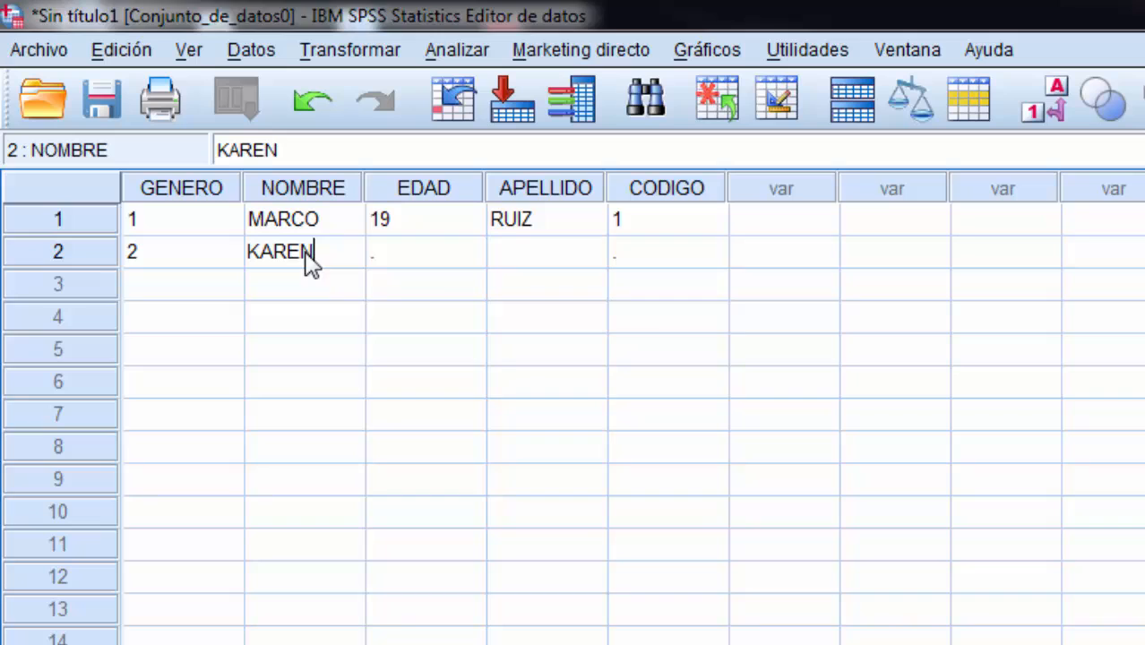
Step: Complete the second case with 20 for EDAD, the person's surname for APELLIDO and 2 for CODIGO
{"action": "left_click", "coordinate": [427, 263]}
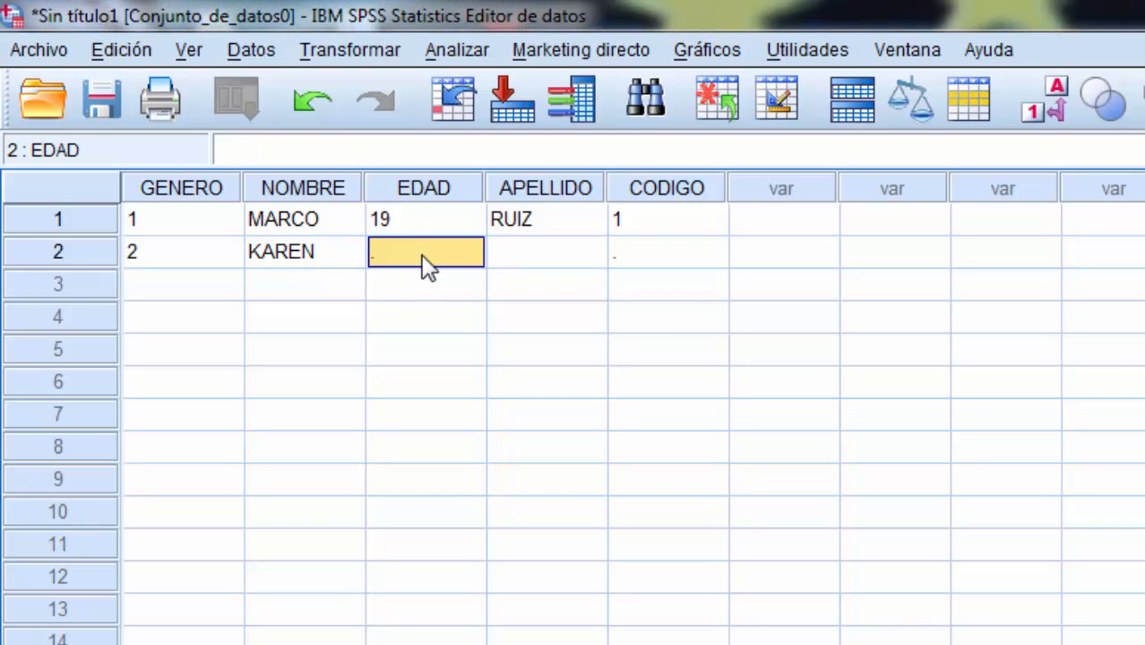
{"action": "type", "text": "20"}
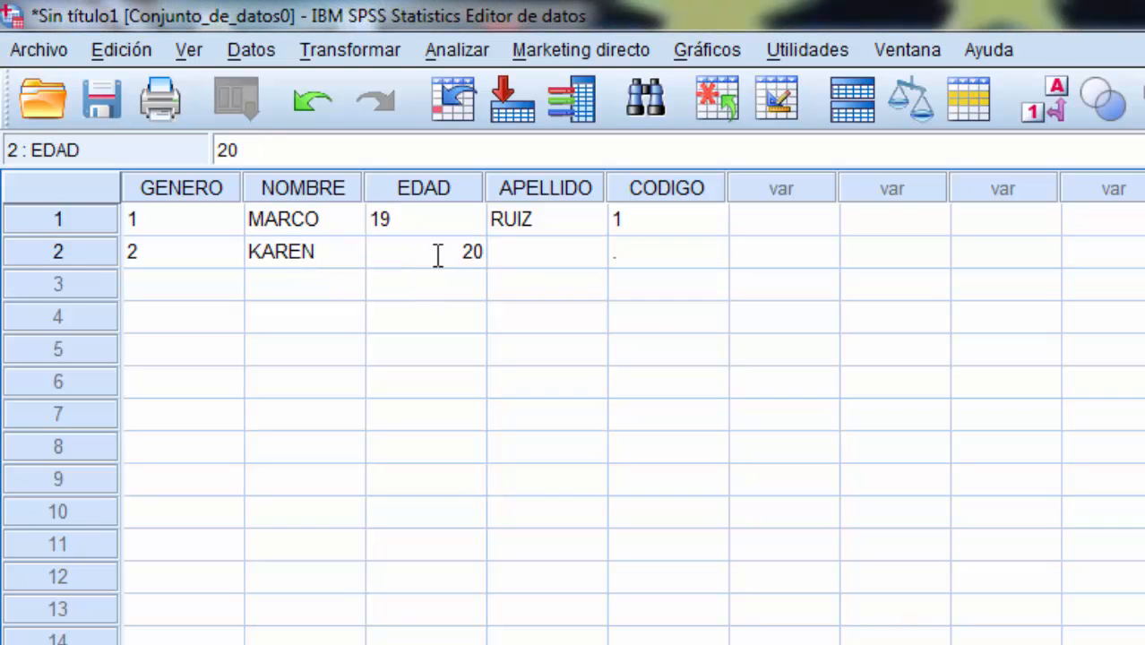
{"action": "left_click", "coordinate": [524, 265]}
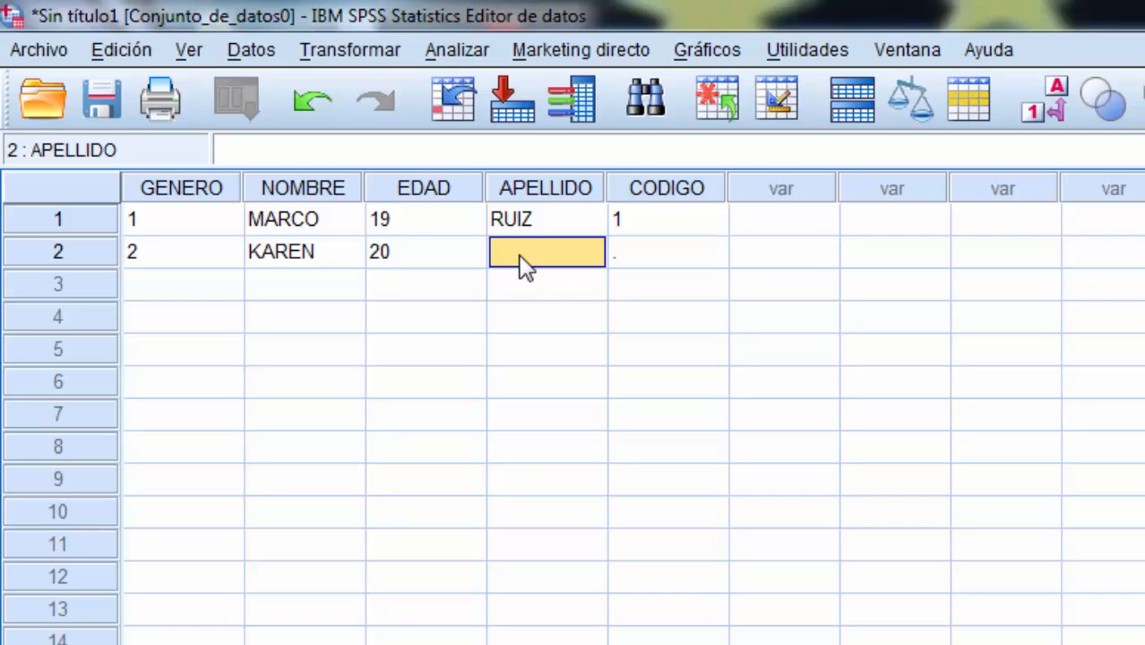
{"action": "type", "text": "TOLEDO"}
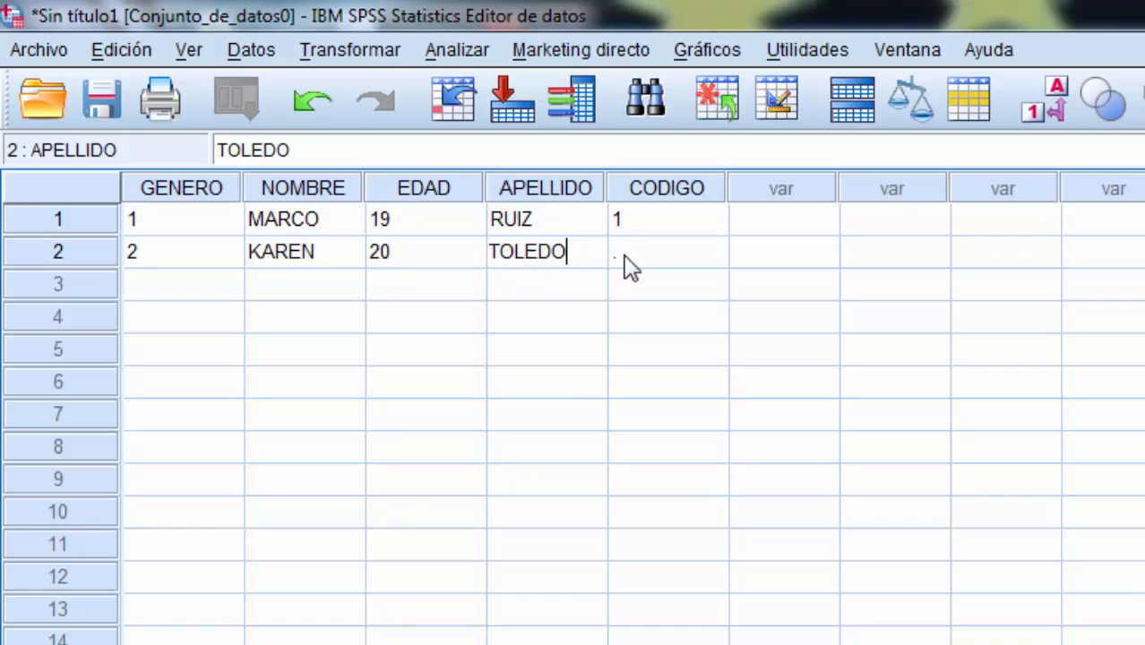
{"action": "left_click", "coordinate": [630, 260]}
{"action": "type", "text": "2"}
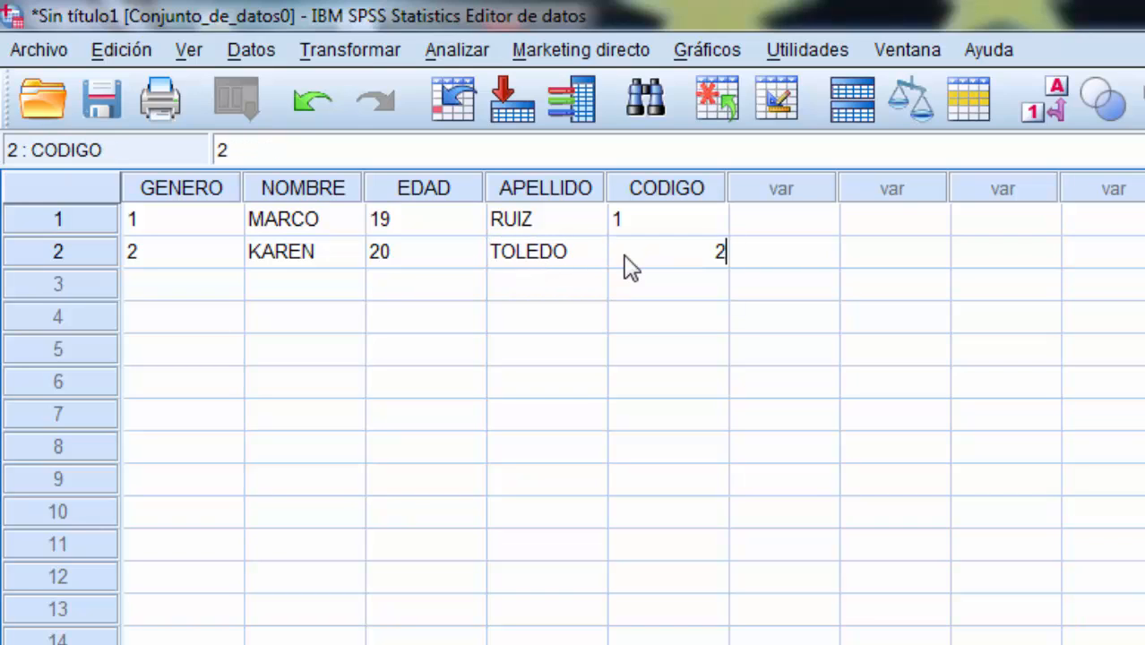
Step: Enter 2 for GENERO in the third case and check the GENERO values of the cases above
{"action": "left_click", "coordinate": [233, 296]}
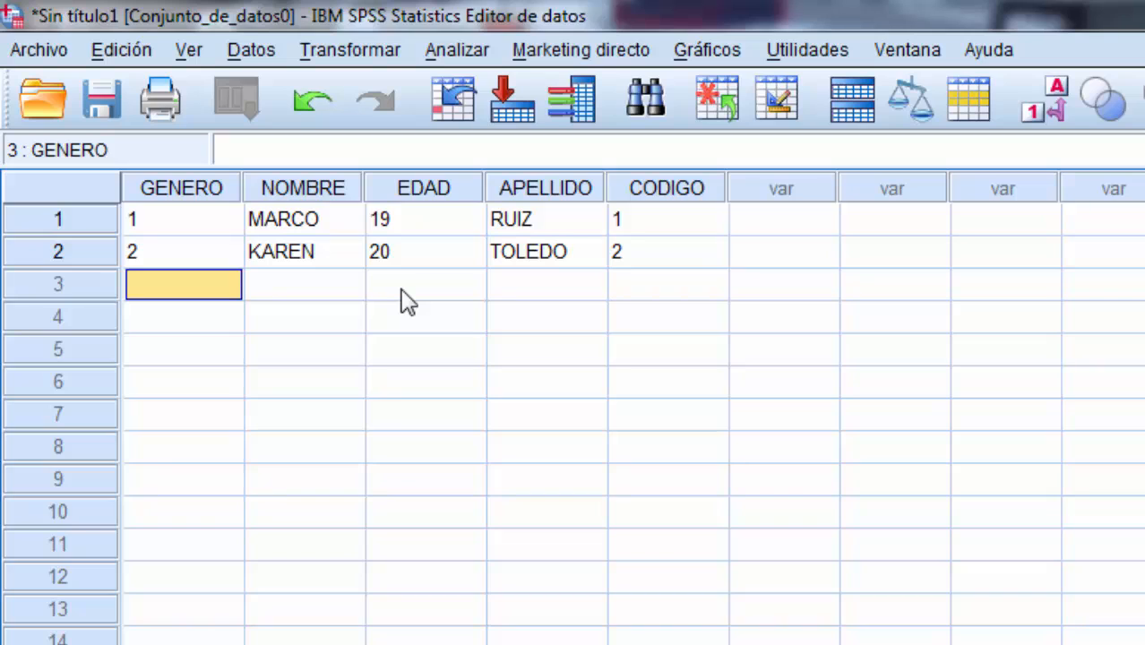
{"action": "type", "text": "2"}
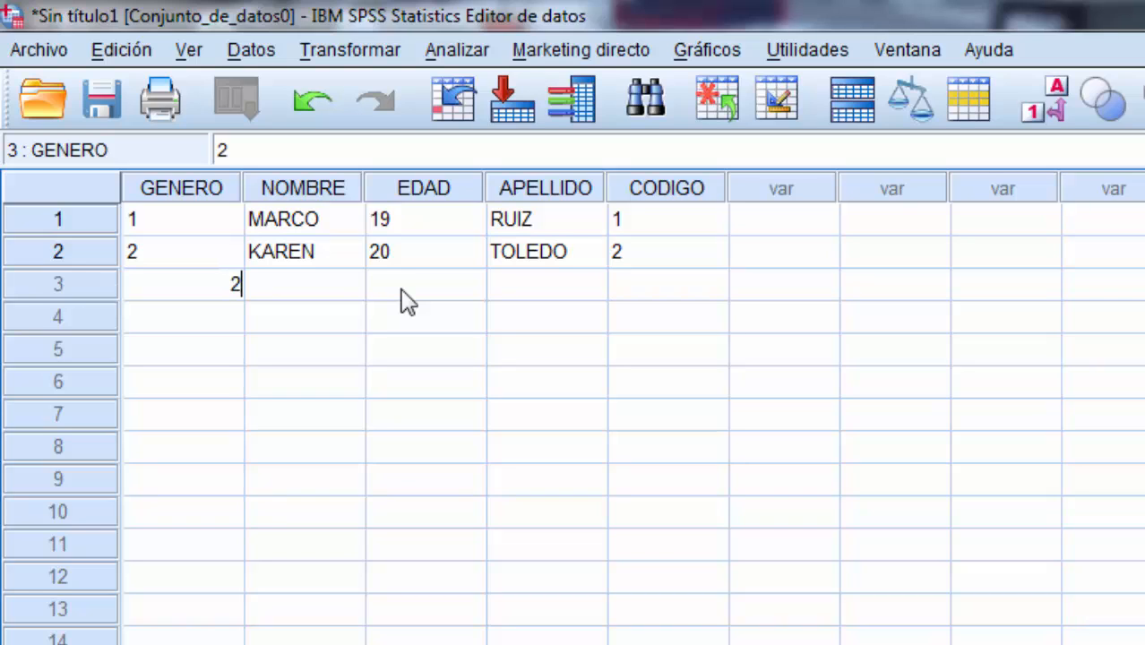
{"action": "left_click", "coordinate": [336, 294]}
{"action": "left_click", "coordinate": [332, 322]}
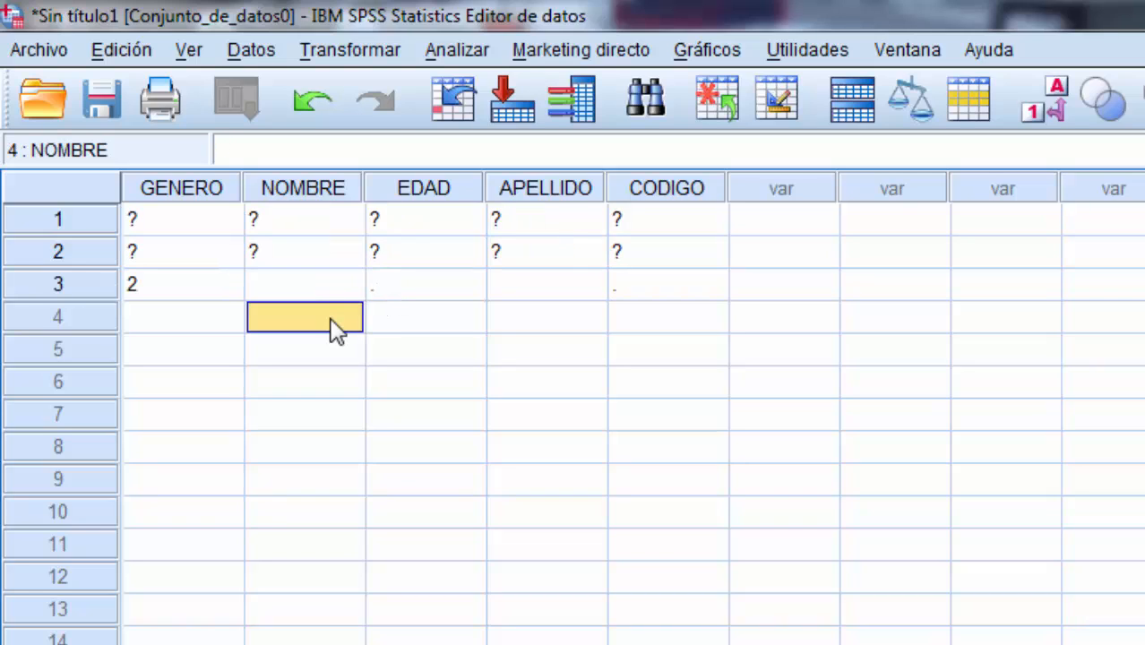
{"action": "left_click", "coordinate": [332, 294]}
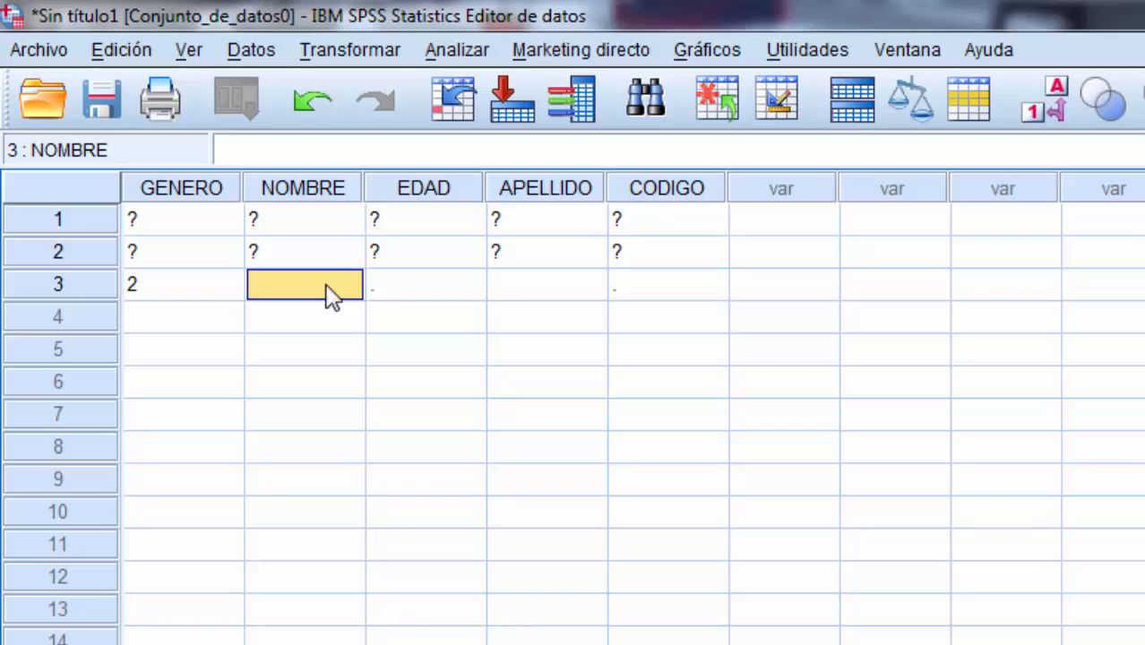
{"action": "left_click", "coordinate": [216, 282]}
{"action": "left_click", "coordinate": [219, 255]}
{"action": "left_click", "coordinate": [222, 217]}
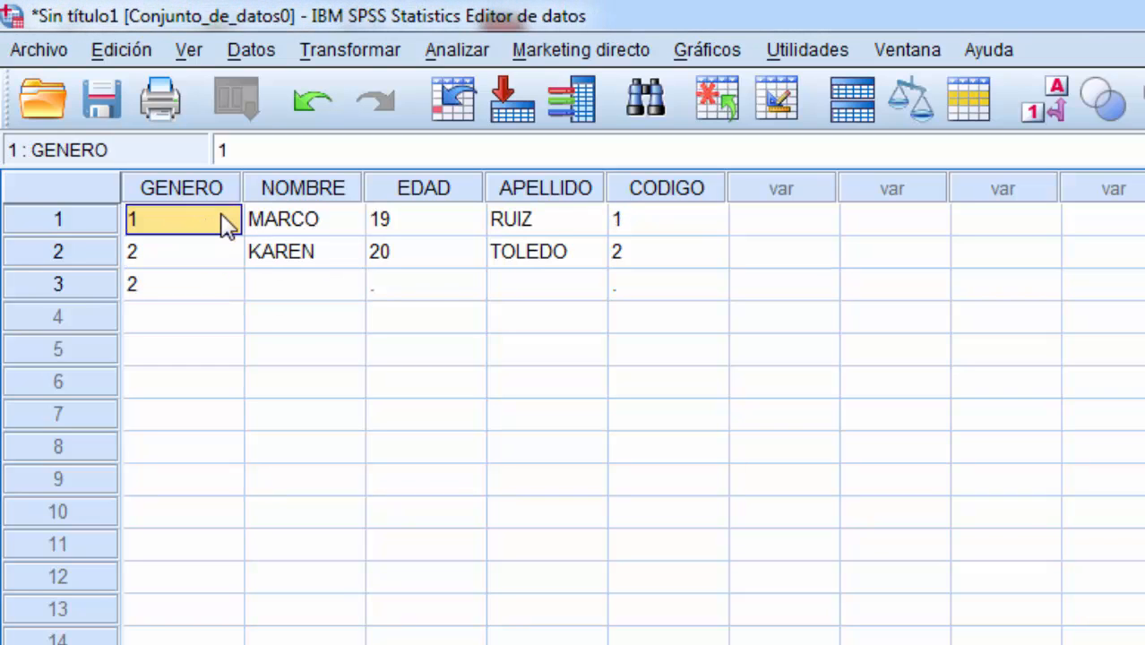
{"action": "left_click", "coordinate": [281, 282]}
Step: Re-enter 2 for GENERO in the third case and fill in the person's first name for NOMBRE
{"action": "left_click", "coordinate": [220, 285]}
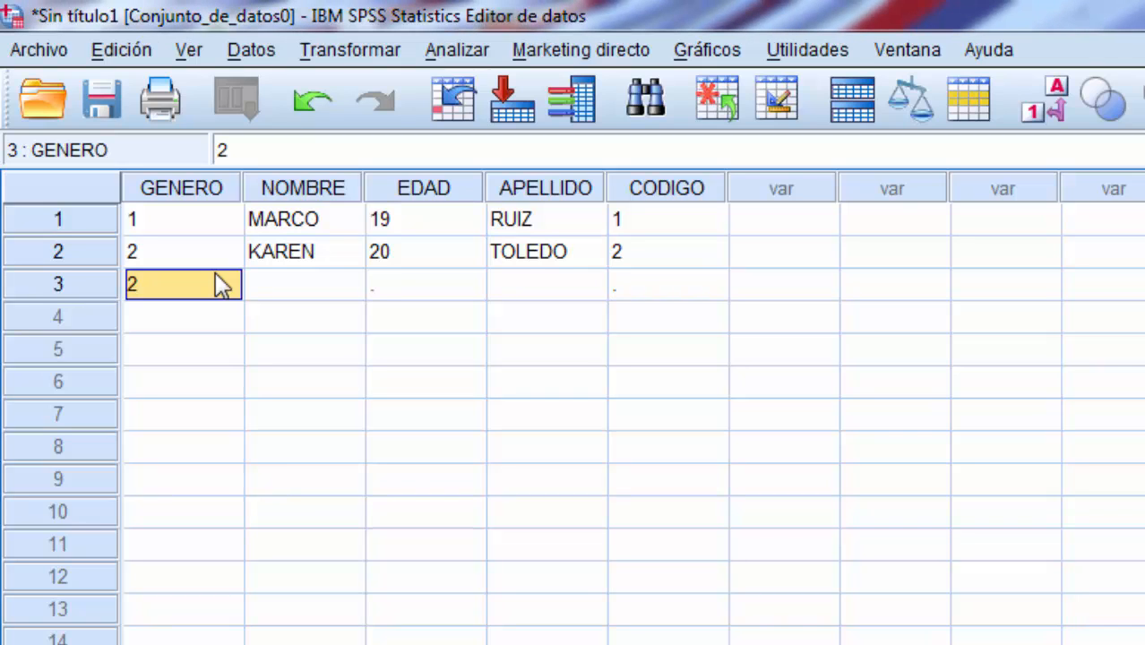
{"action": "type", "text": "2"}
{"action": "key", "text": "Return"}
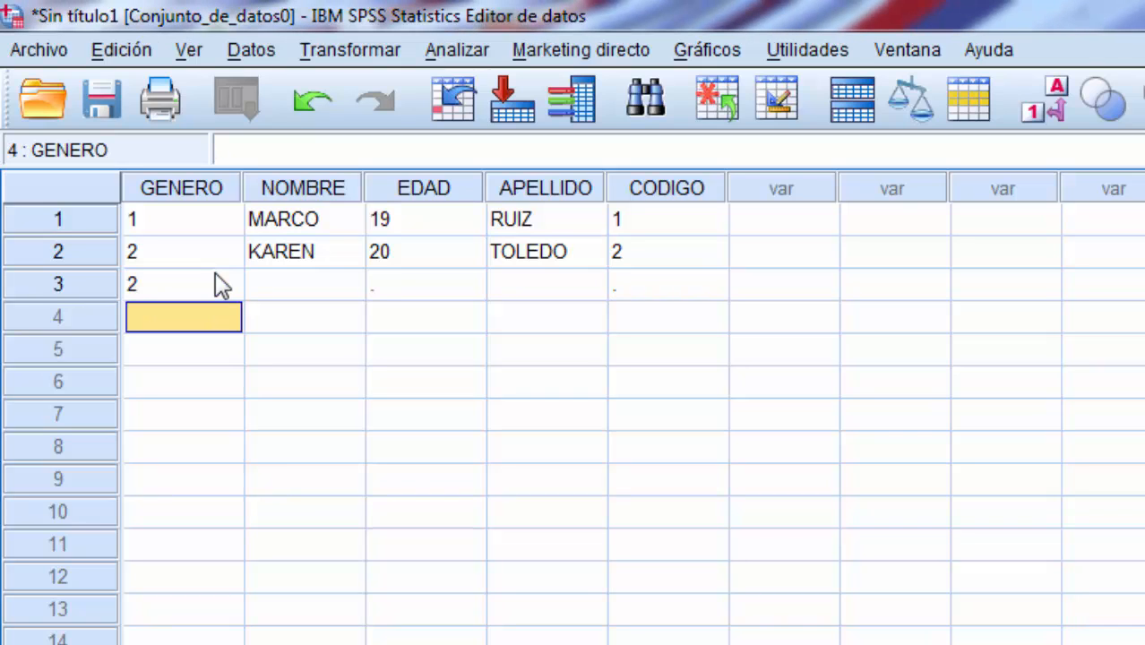
{"action": "left_click", "coordinate": [221, 285]}
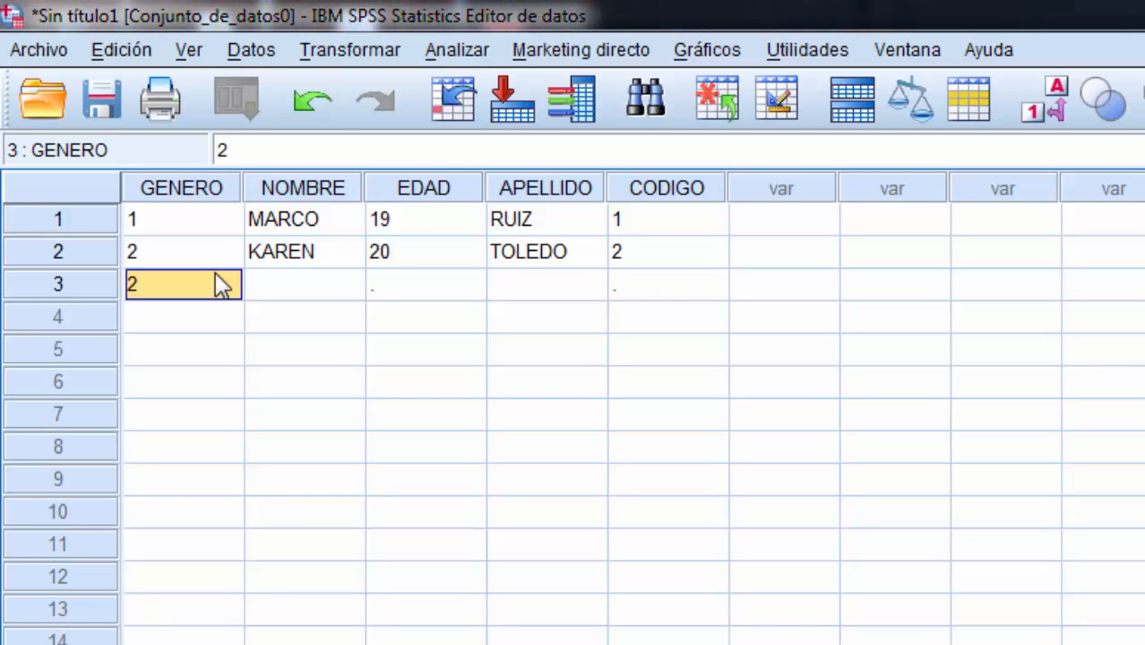
{"action": "key", "text": "Tab"}
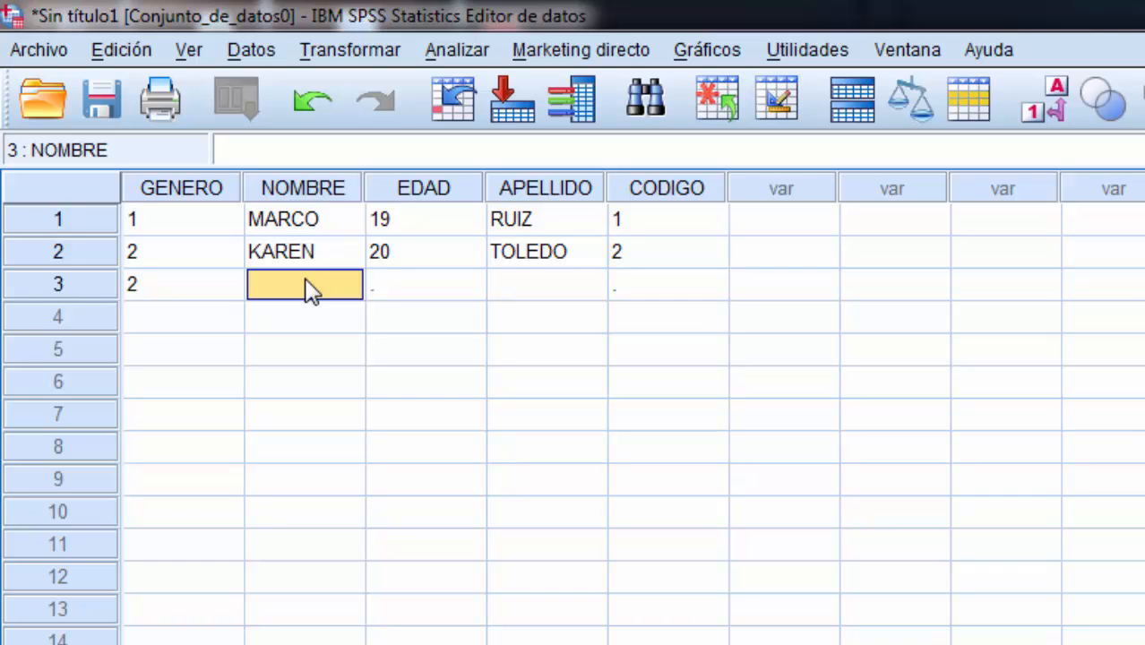
{"action": "type", "text": "LUISA"}
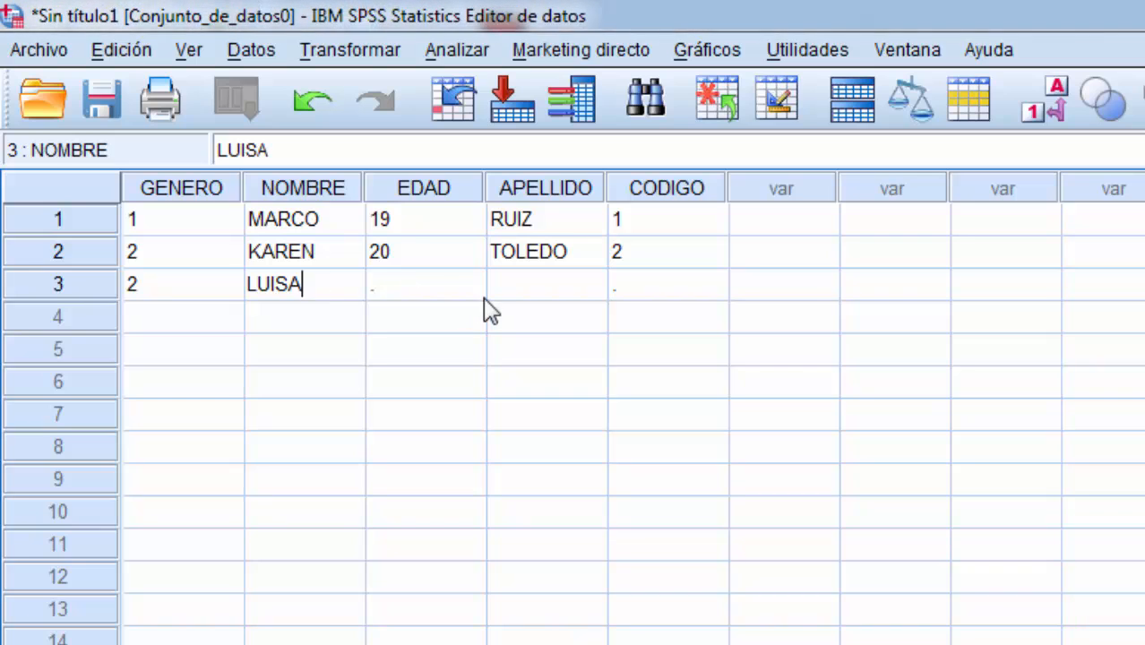
Step: Complete the third case with 18 for EDAD, the person's surname for APELLIDO and 3 for CODIGO
{"action": "left_click", "coordinate": [439, 291]}
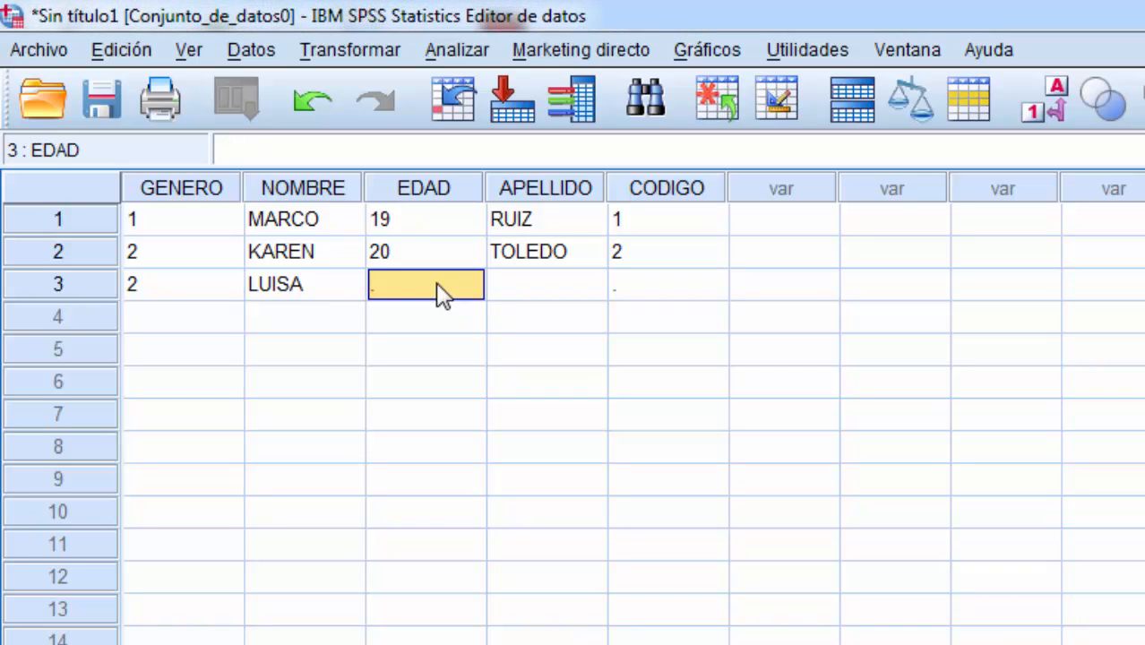
{"action": "type", "text": "18"}
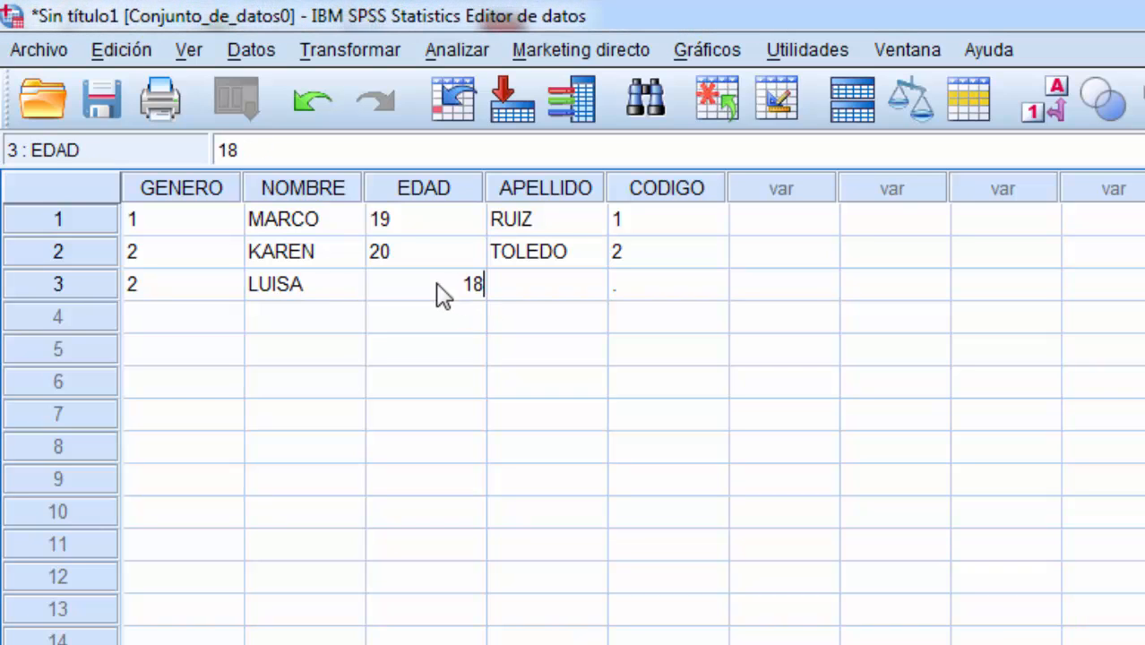
{"action": "left_click", "coordinate": [525, 291]}
{"action": "left_click", "coordinate": [544, 292]}
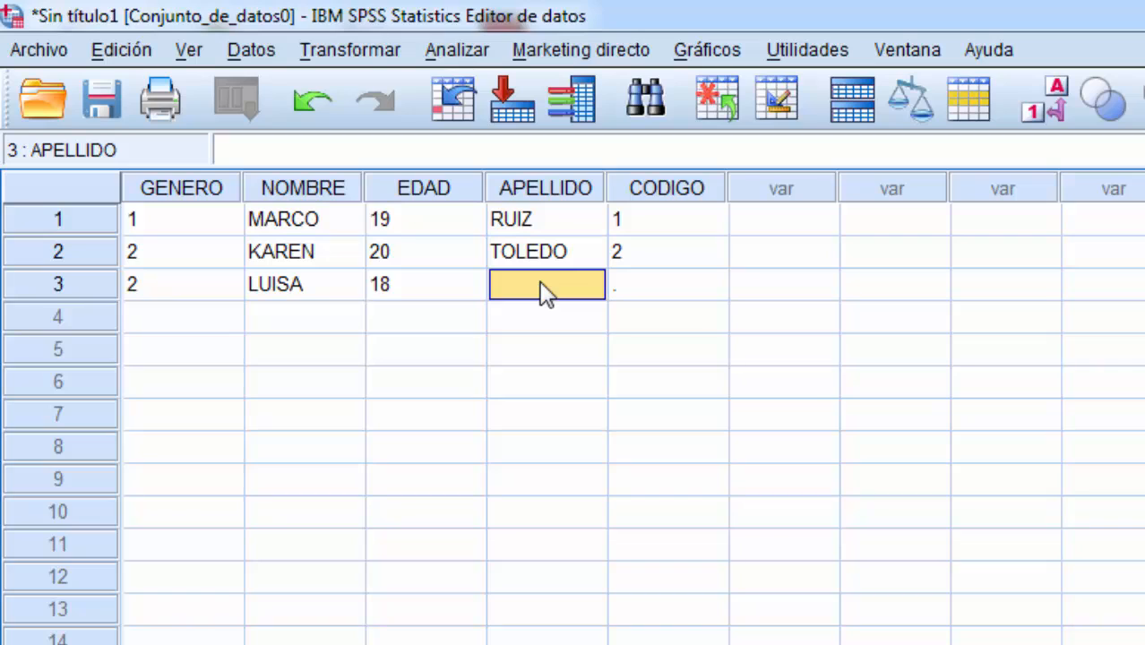
{"action": "type", "text": "SALAS"}
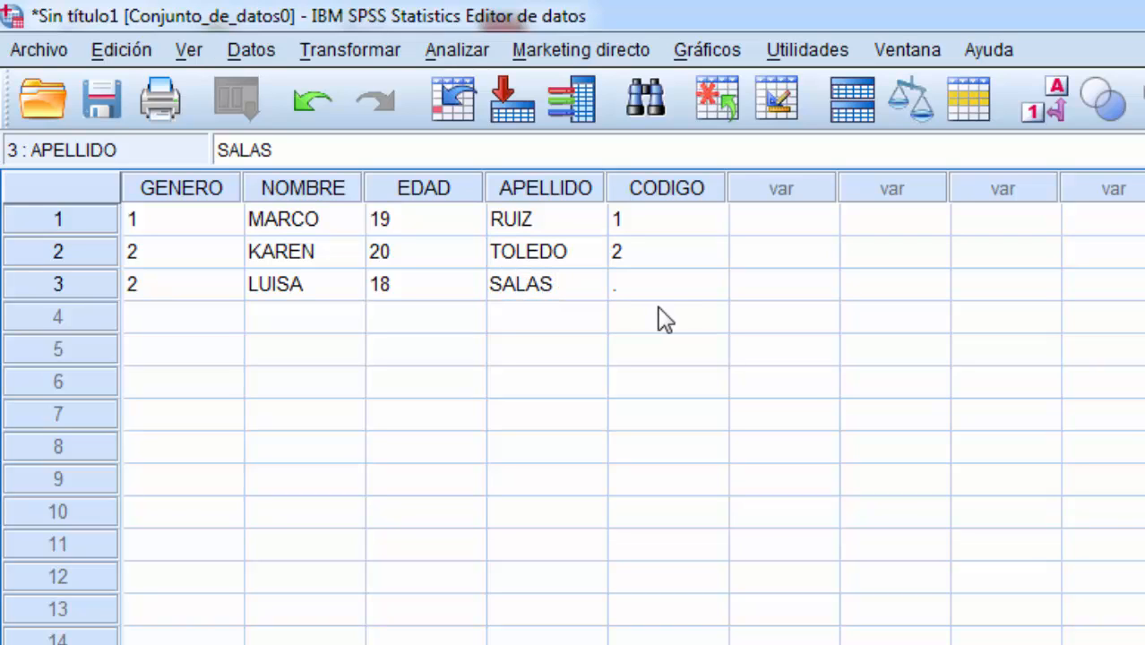
{"action": "left_click", "coordinate": [659, 289]}
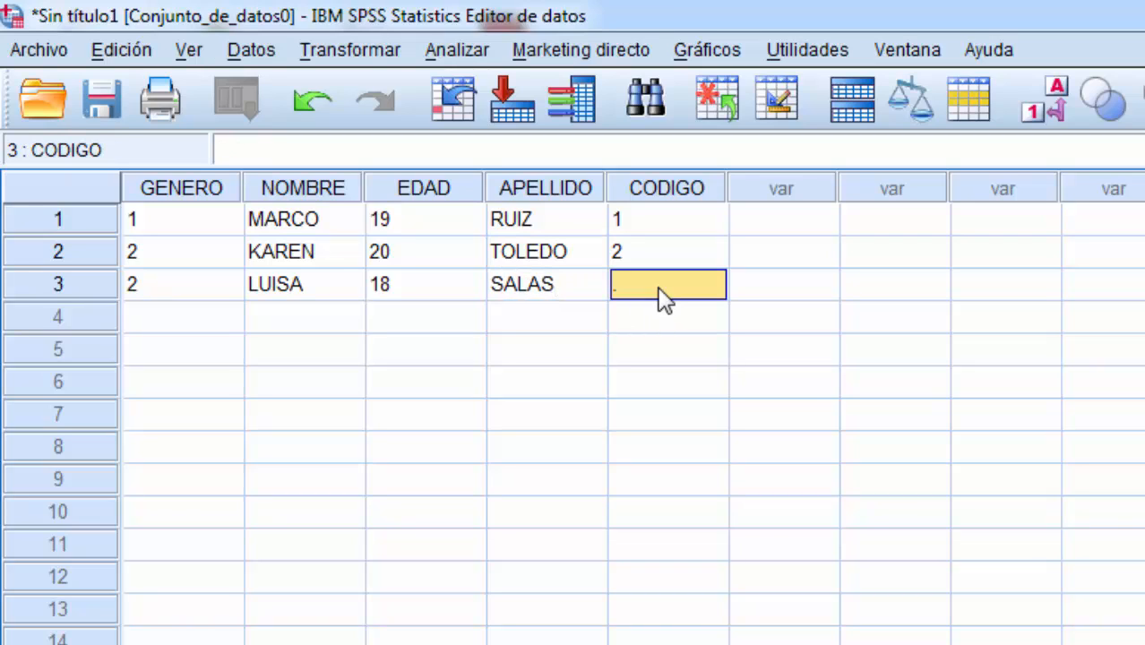
{"action": "type", "text": "3"}
{"action": "left_click", "coordinate": [661, 326]}
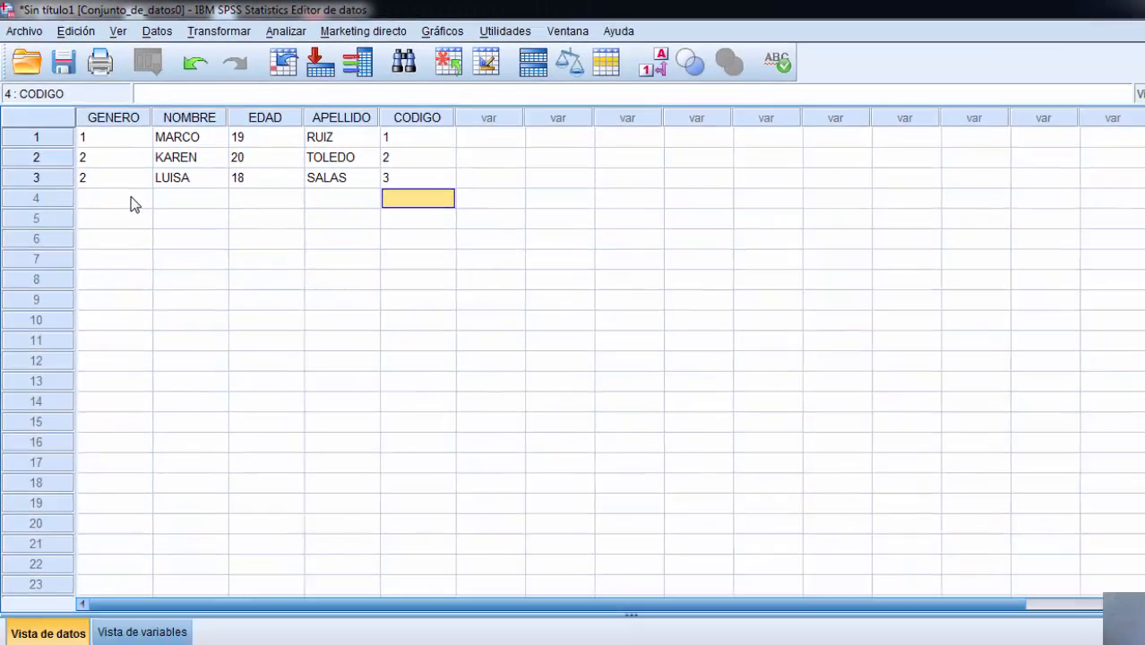
Step: Select all the entered data, covering the three cases from GENERO through CODIGO
{"action": "left_click", "coordinate": [215, 323]}
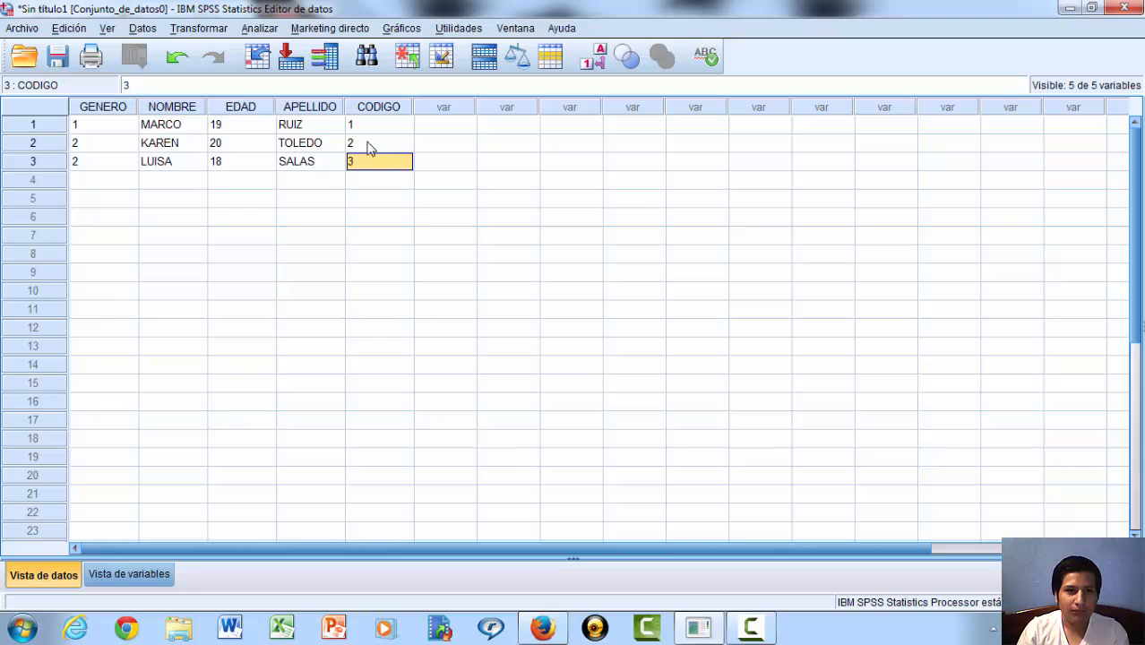
{"action": "key", "text": "ctrl+a"}
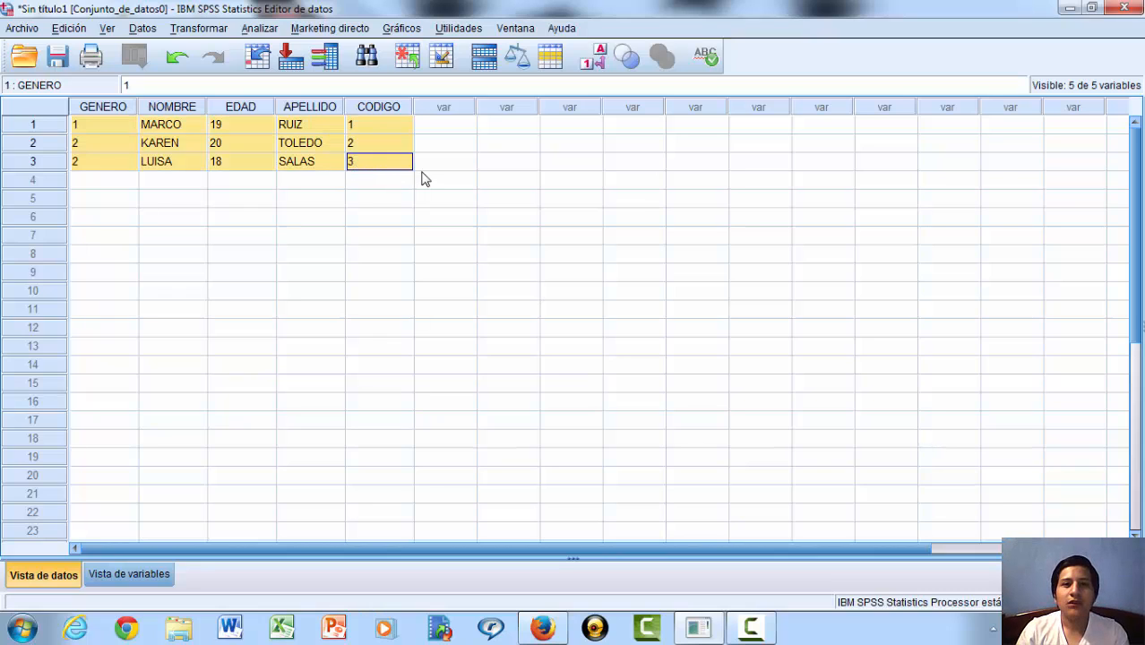